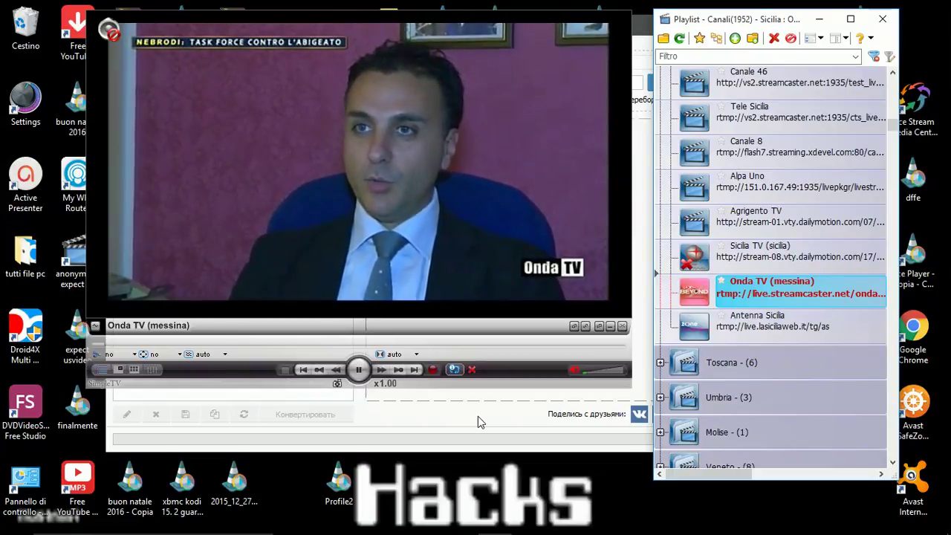
Minimize the IPTV scanner, the video player and the channel playlist windows to clear the desktop
{"action": "left_click", "coordinate": [478, 417]}
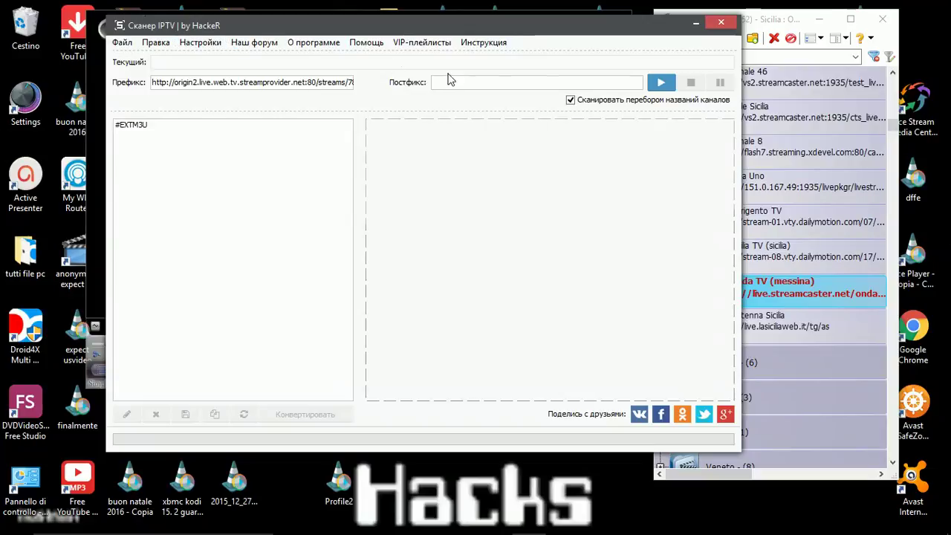
{"action": "left_click", "coordinate": [694, 29]}
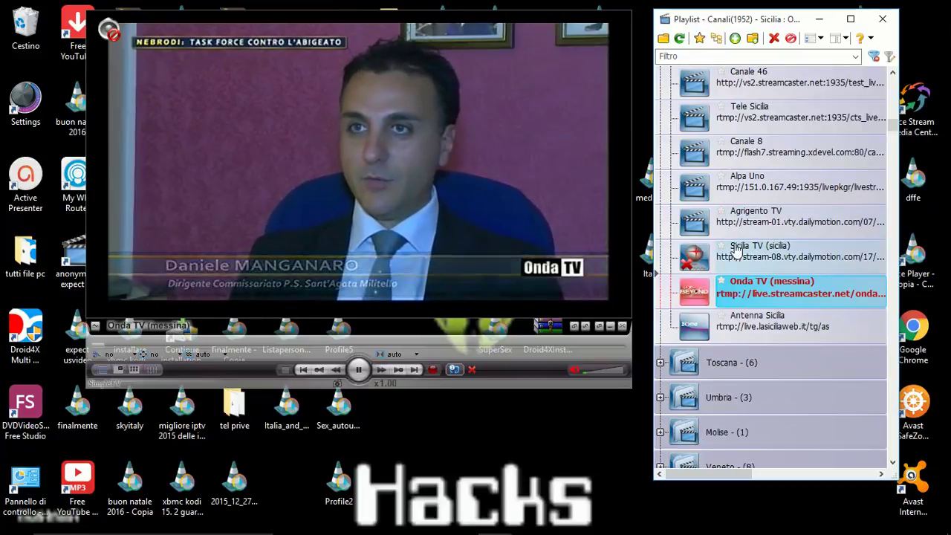
{"action": "left_click", "coordinate": [573, 295]}
{"action": "double_click", "coordinate": [573, 296]}
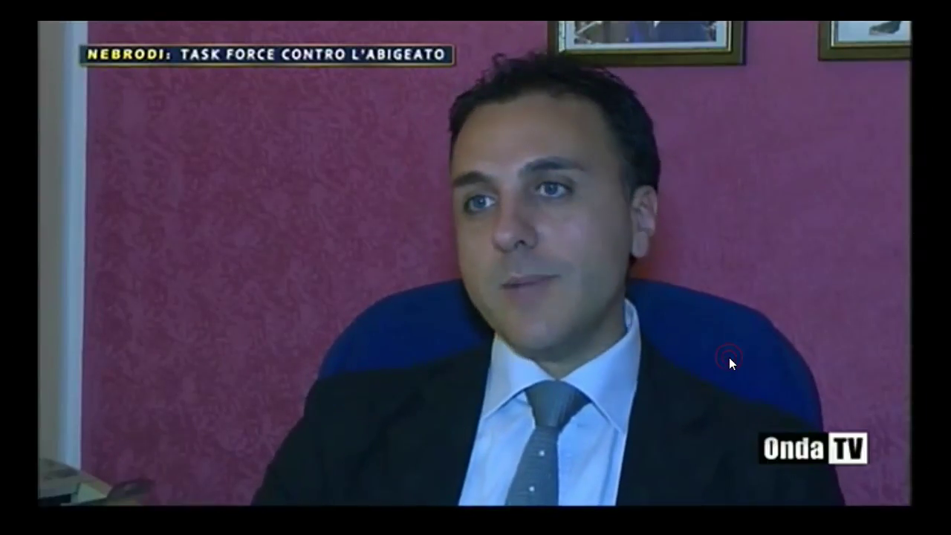
{"action": "double_click", "coordinate": [729, 357]}
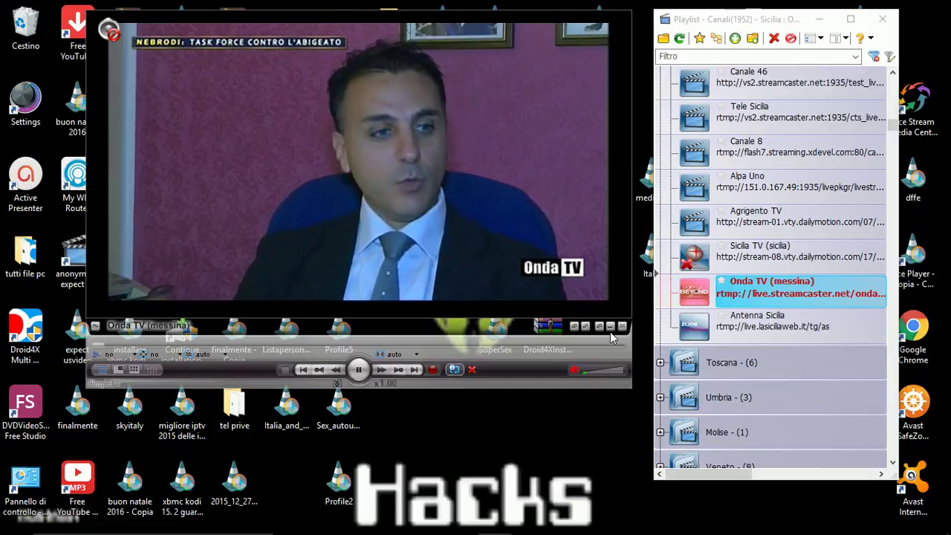
{"action": "left_click", "coordinate": [611, 326]}
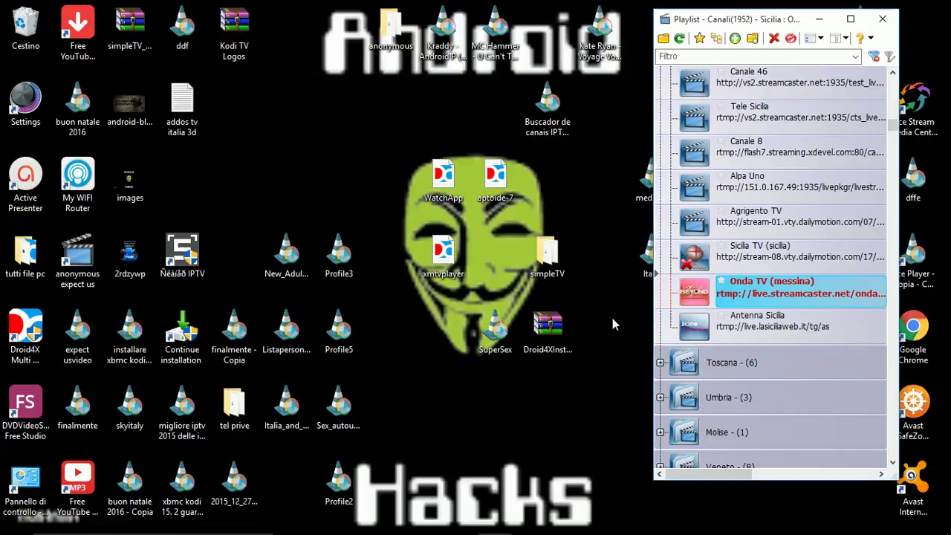
{"action": "left_click", "coordinate": [820, 19]}
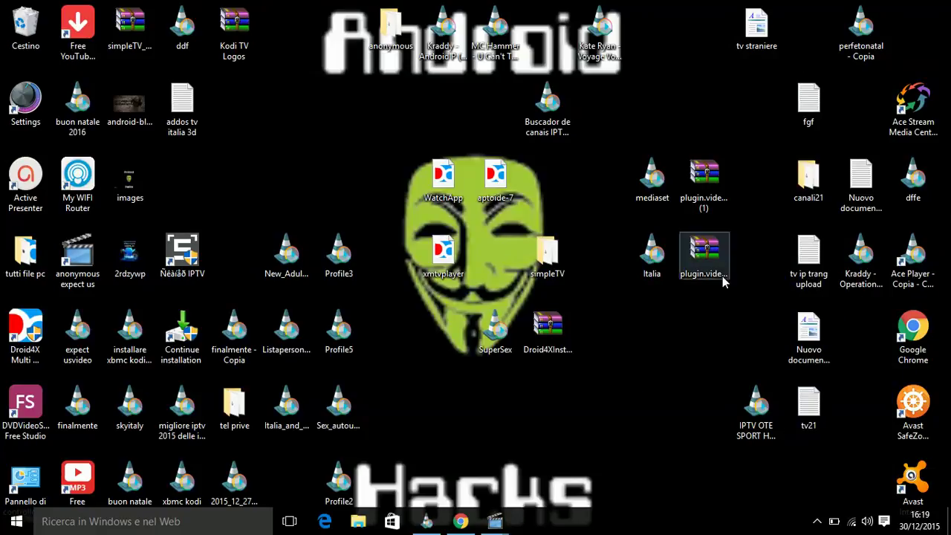
Open the "tv ip trang upload" text file, copy its whole stream URL ending in 24.ch, and minimize the file
{"action": "double_click", "coordinate": [809, 256]}
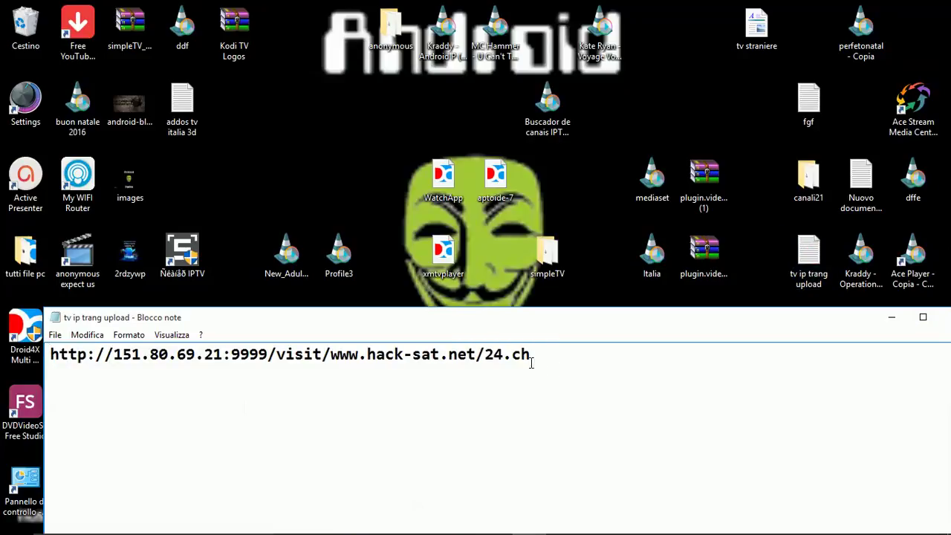
{"action": "left_click_drag", "start_coordinate": [534, 355], "coordinate": [48, 354]}
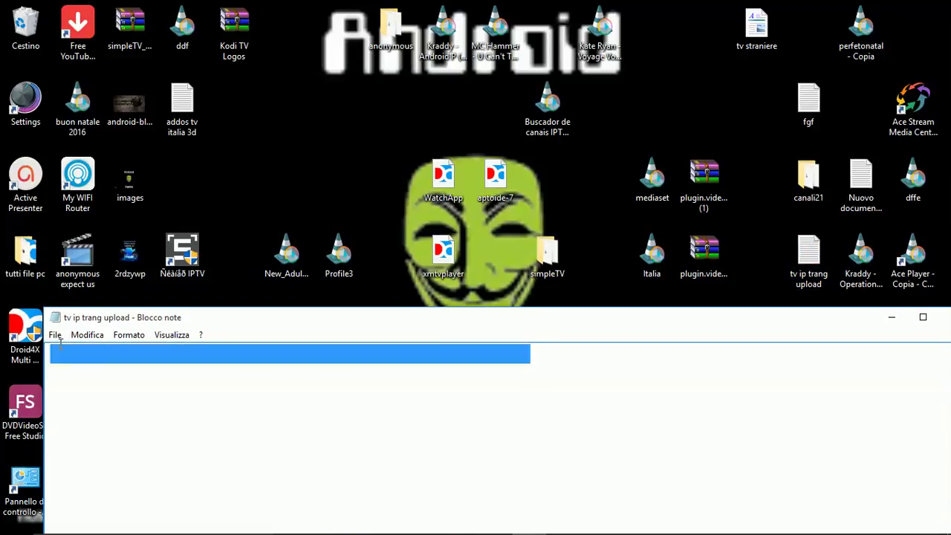
{"action": "left_click", "coordinate": [113, 353]}
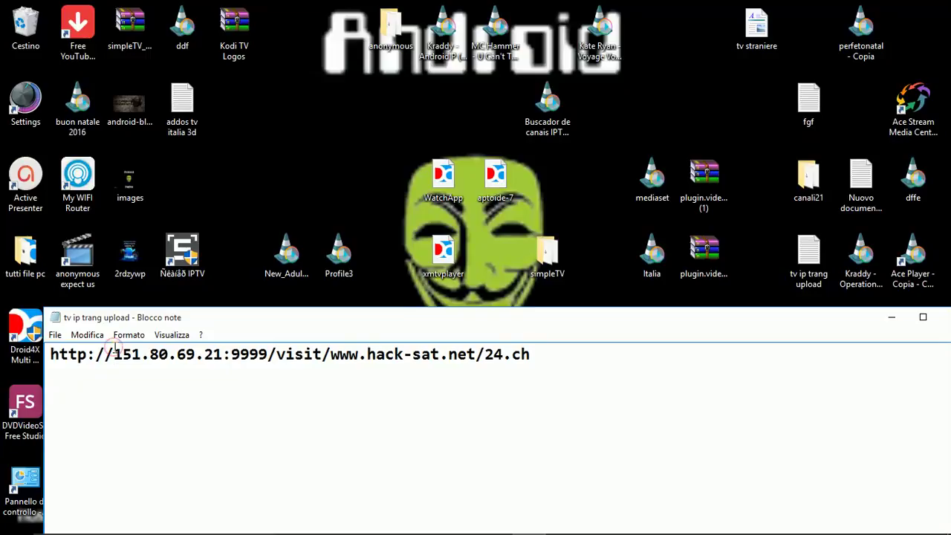
{"action": "left_click_drag", "start_coordinate": [541, 354], "coordinate": [55, 337]}
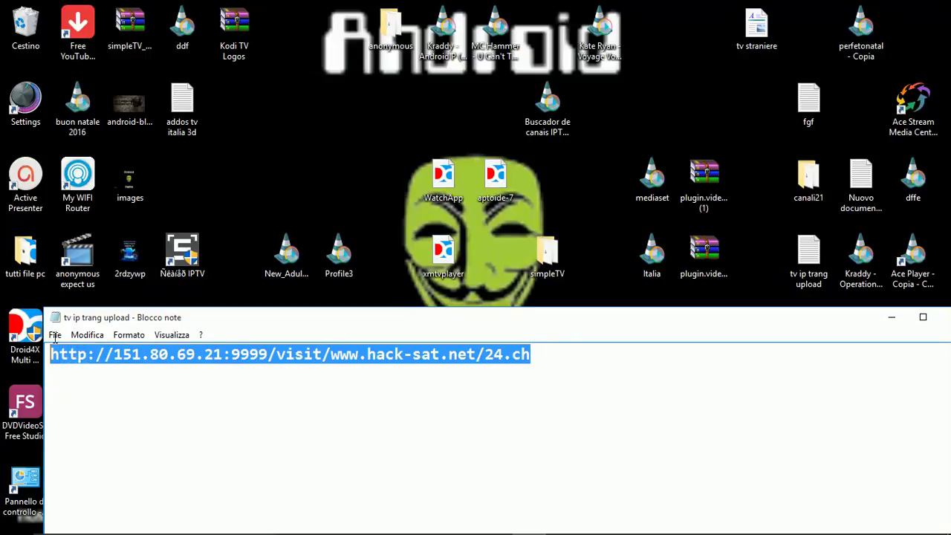
{"action": "right_click", "coordinate": [80, 353]}
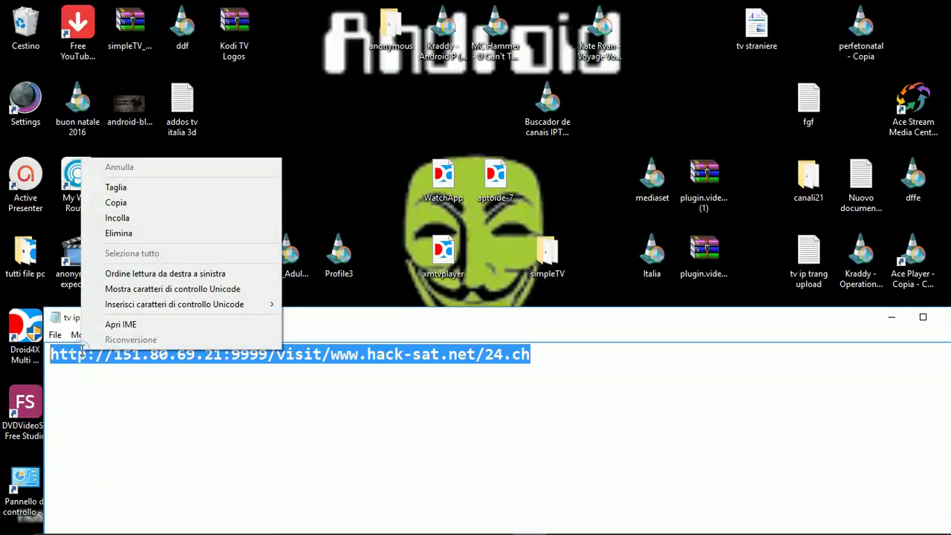
{"action": "left_click", "coordinate": [168, 205]}
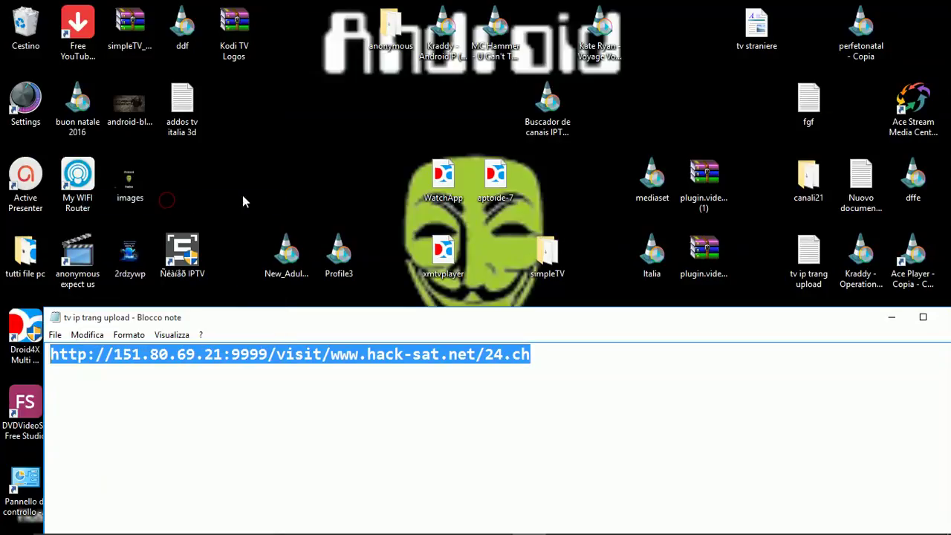
{"action": "left_click", "coordinate": [890, 320]}
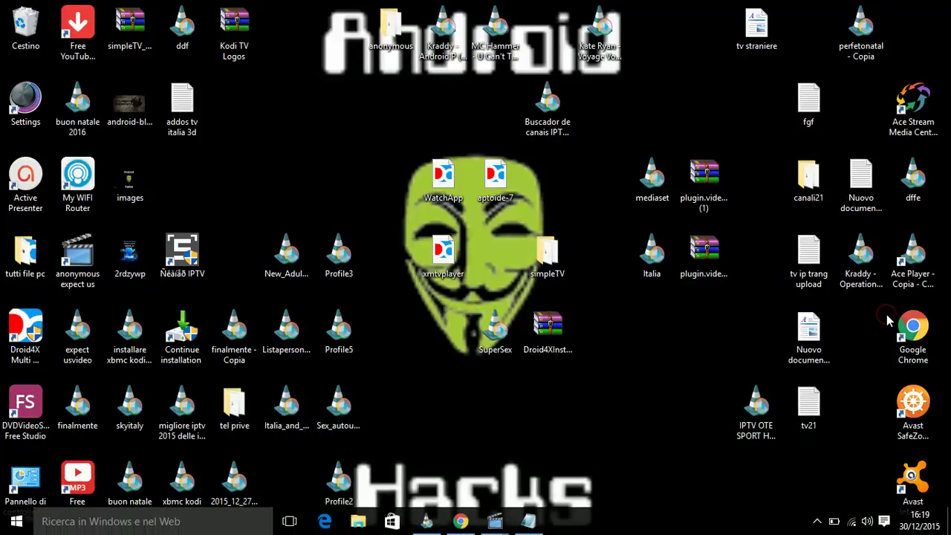
{"action": "double_click", "coordinate": [192, 255]}
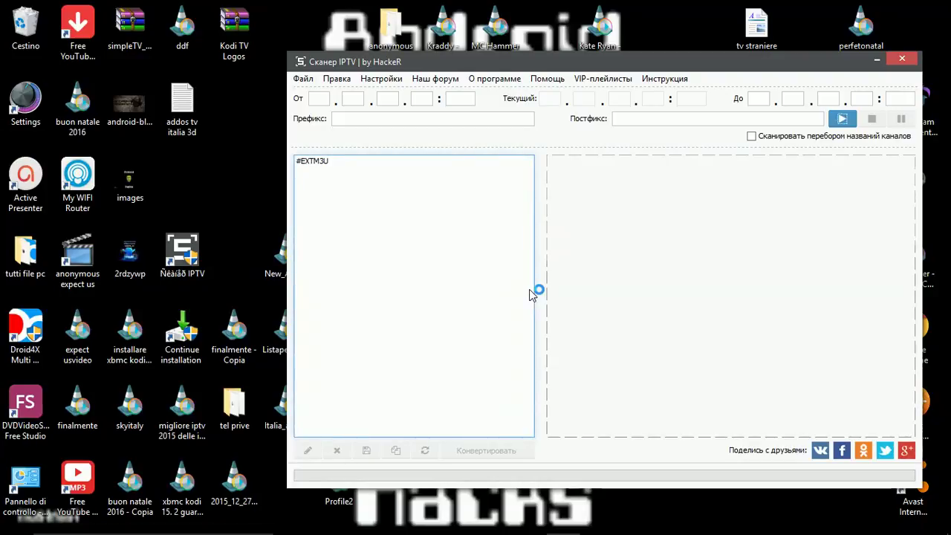
{"action": "left_click", "coordinate": [489, 120]}
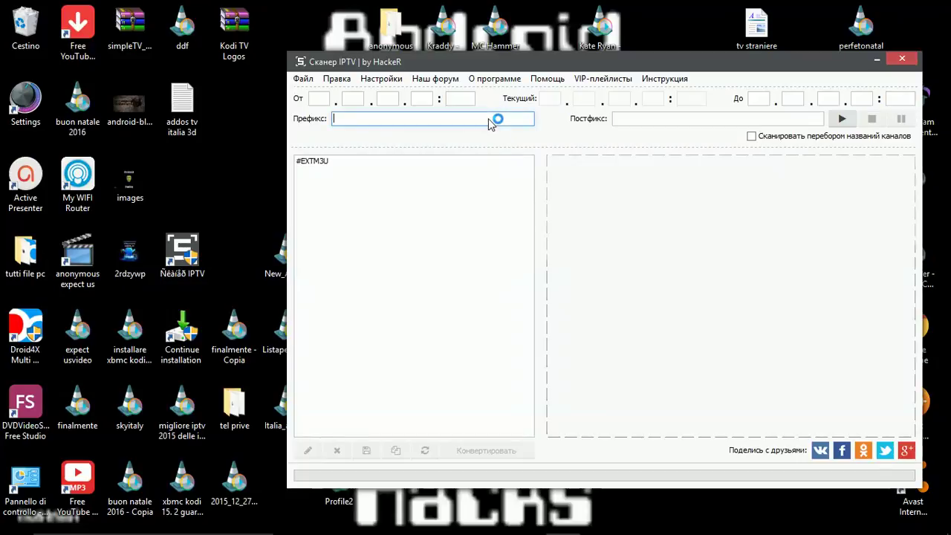
{"action": "right_click", "coordinate": [489, 119]}
{"action": "left_click", "coordinate": [521, 180]}
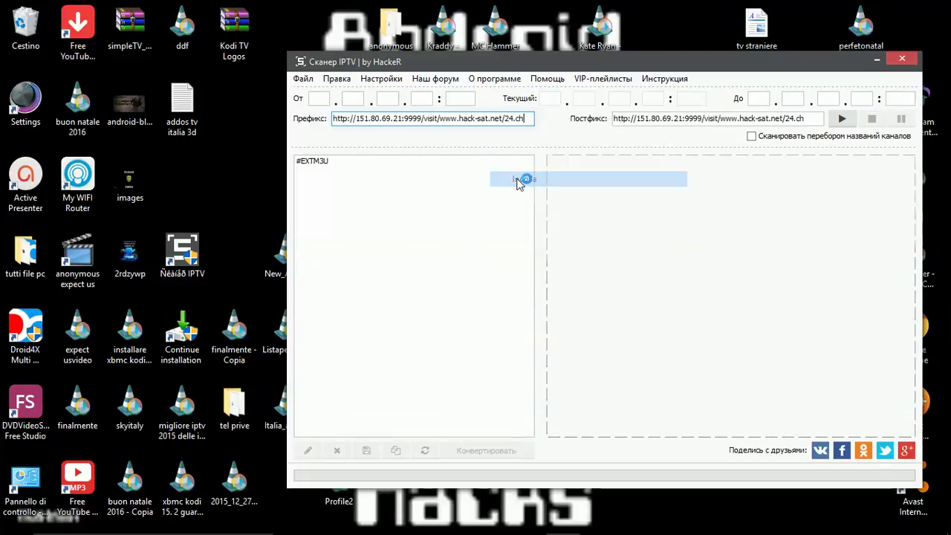
Enable scanning by channel-name enumeration (Сканировать перебором названий каналов) and start the scan
{"action": "left_click", "coordinate": [842, 118]}
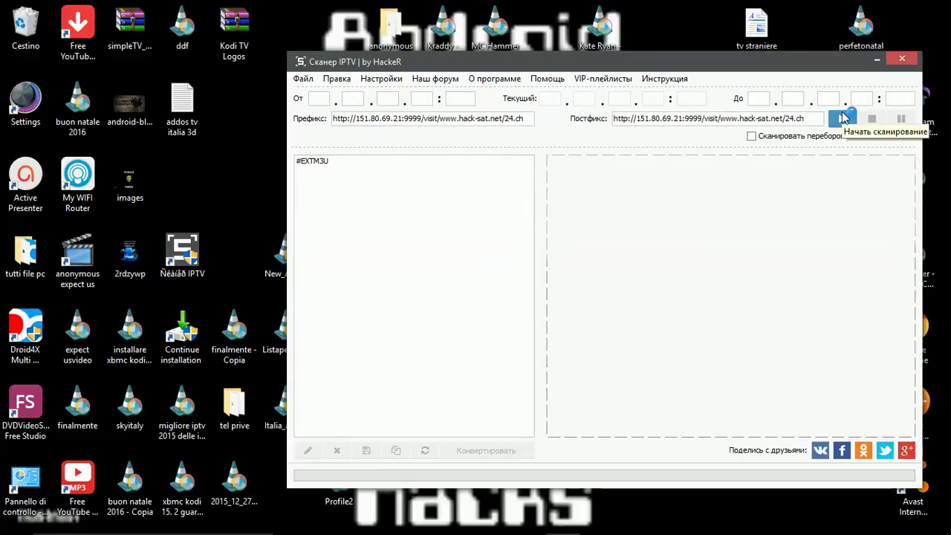
{"action": "left_click", "coordinate": [789, 140]}
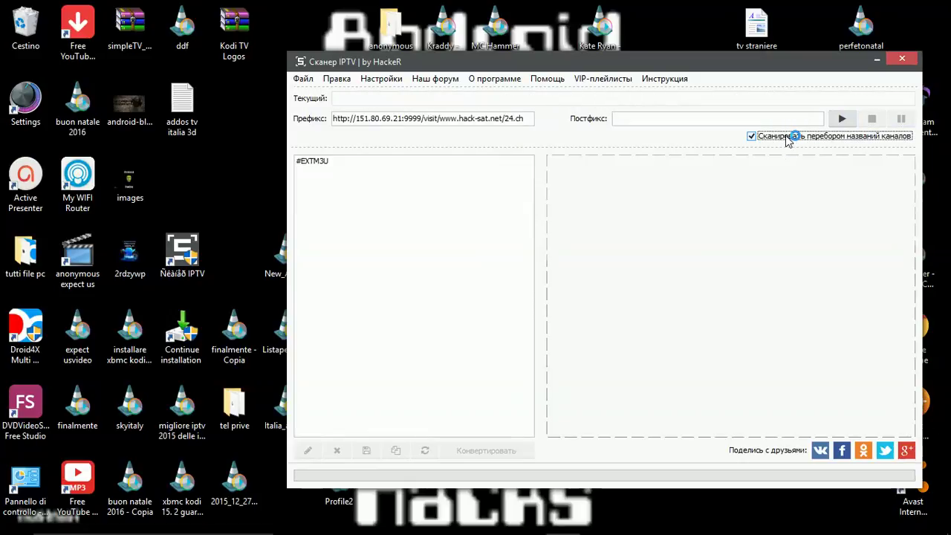
{"action": "left_click", "coordinate": [841, 120]}
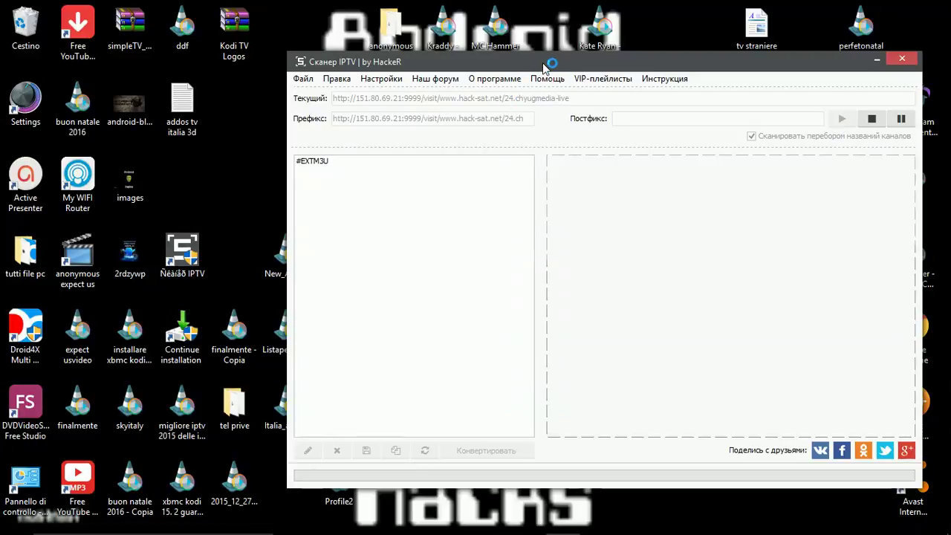
{"action": "left_click_drag", "start_coordinate": [546, 63], "coordinate": [375, 57]}
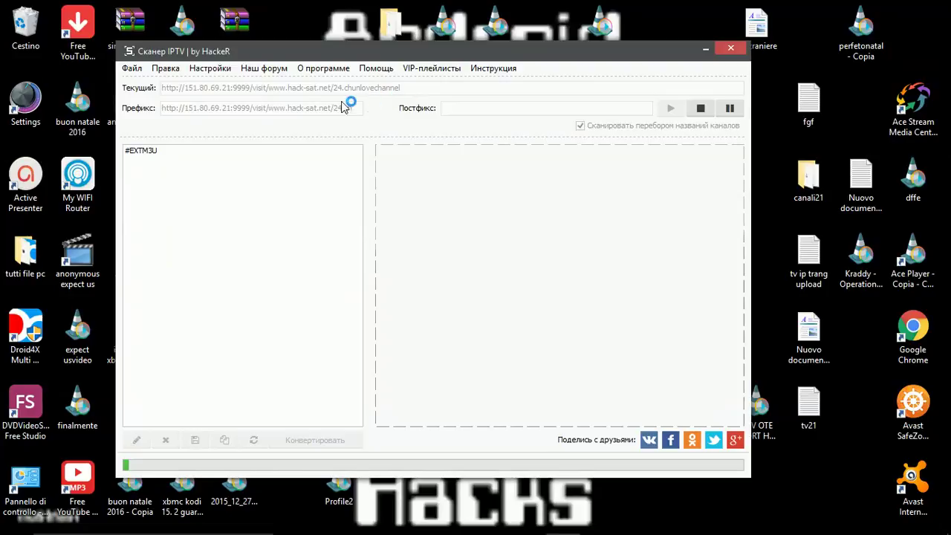
{"action": "left_click", "coordinate": [166, 150]}
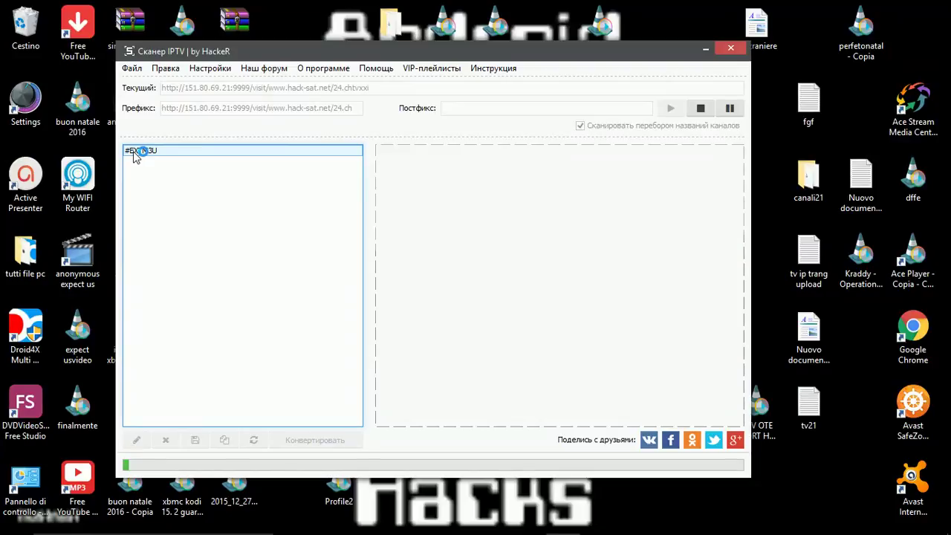
{"action": "right_click", "coordinate": [135, 156]}
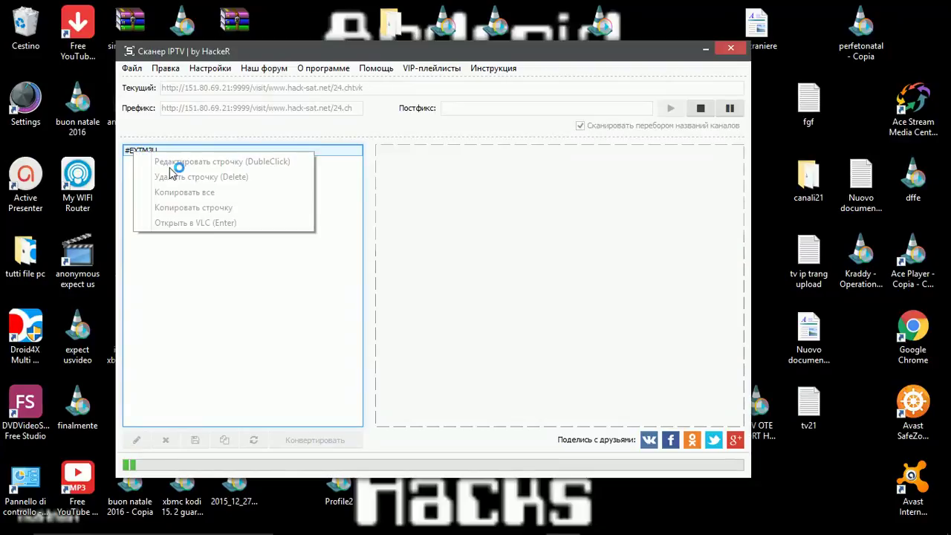
{"action": "left_click", "coordinate": [267, 340]}
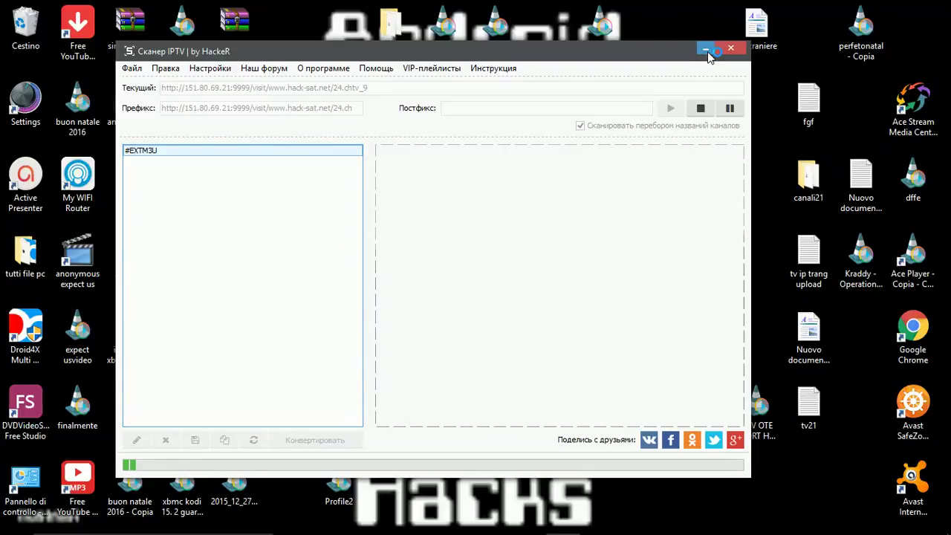
Minimize the scanner, switch to Chrome and close the unavailable 127.0.0.1:25430 page, keeping the HackSat iptv primafila page
{"action": "left_click", "coordinate": [706, 49]}
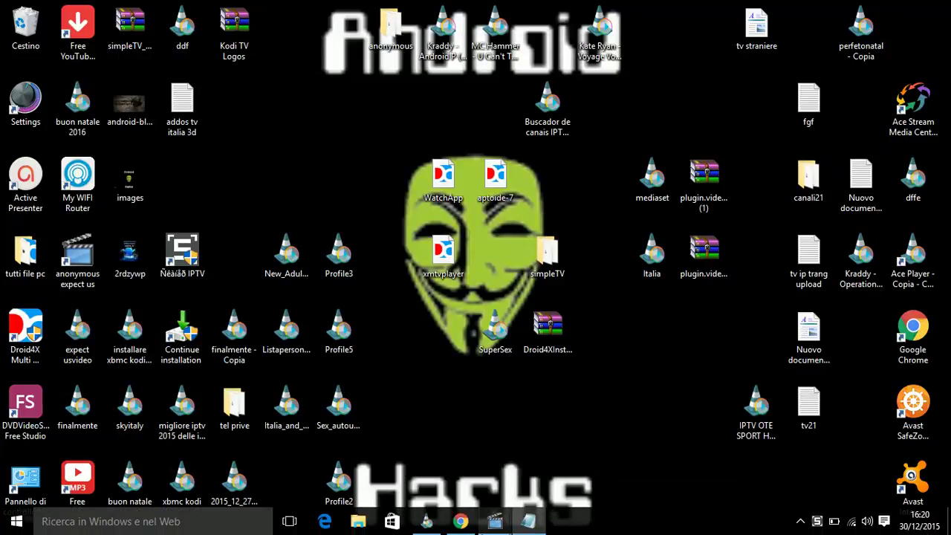
{"action": "left_click", "coordinate": [462, 524]}
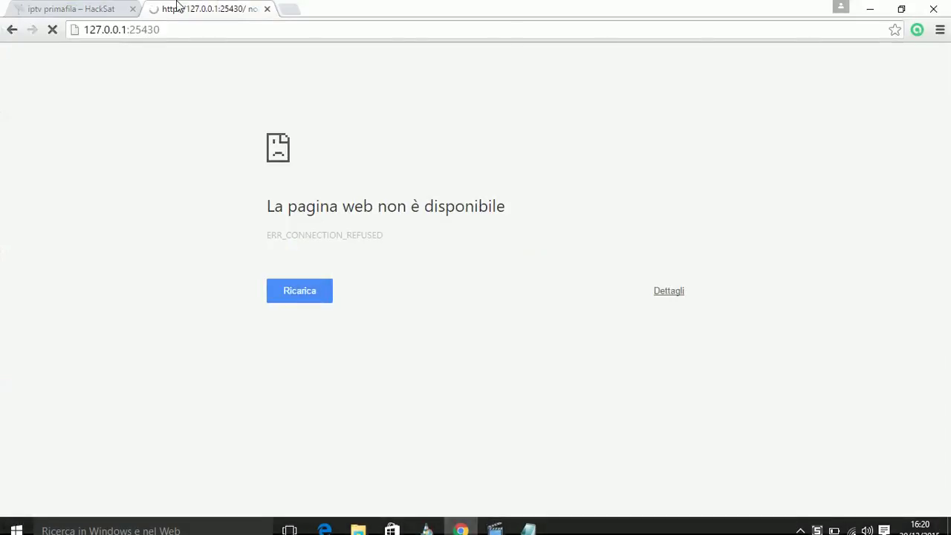
{"action": "left_click", "coordinate": [301, 297]}
{"action": "left_click", "coordinate": [61, 6]}
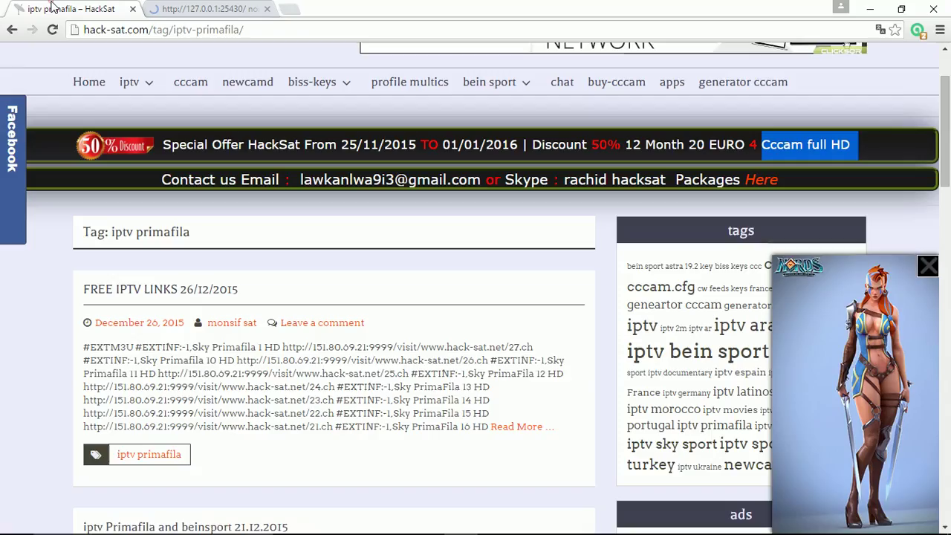
{"action": "left_click", "coordinate": [227, 9]}
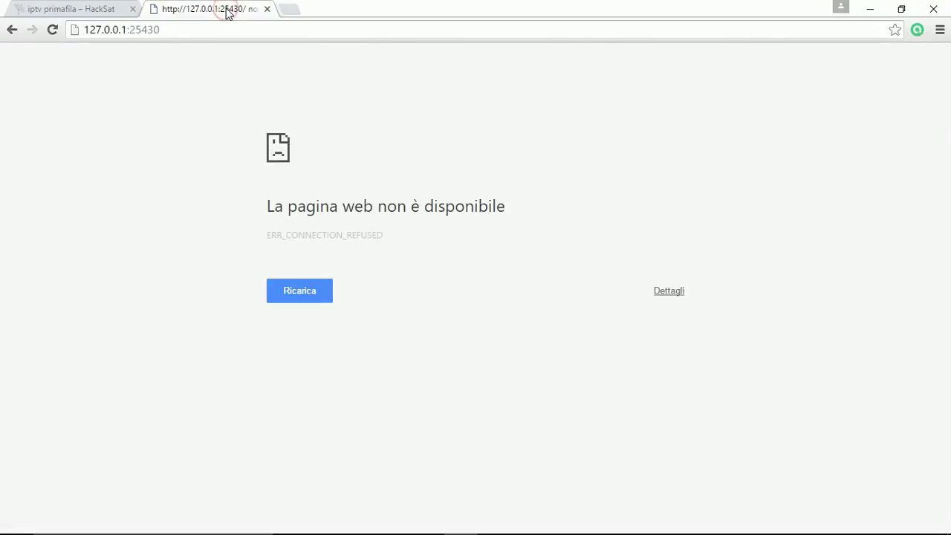
{"action": "left_click", "coordinate": [268, 9]}
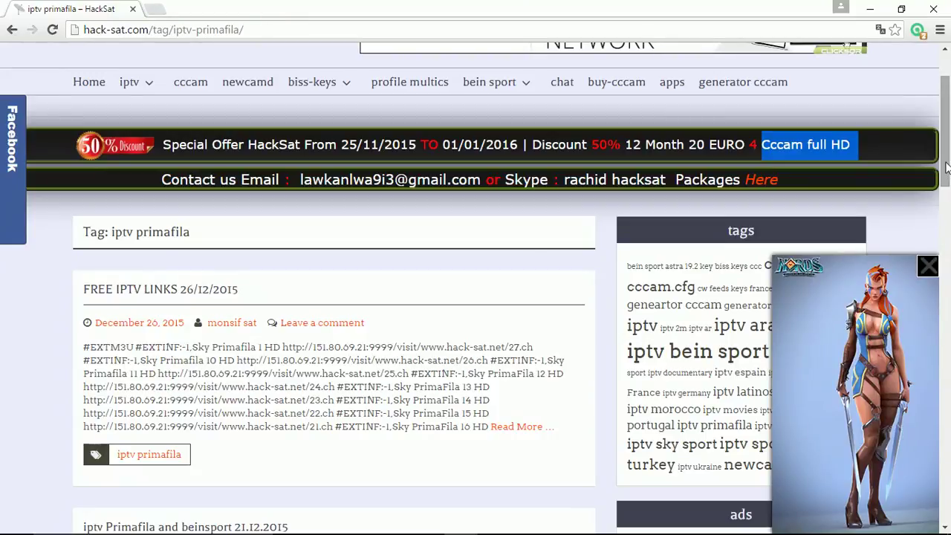
Copy the stream URL listed under Primafila 8 On_Demand on the HackSat page, highlight that channel's name, and minimize the browser
{"action": "mouse_move", "coordinate": [945, 159]}
{"action": "left_mouse_down"}
{"action": "mouse_move", "coordinate": [945, 180]}
{"action": "mouse_move", "coordinate": [945, 154]}
{"action": "left_mouse_up"}
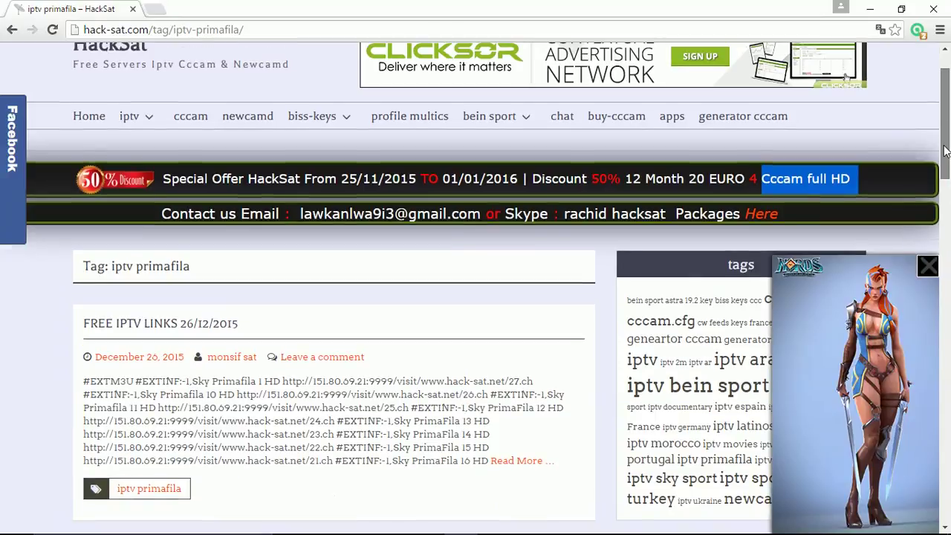
{"action": "left_click", "coordinate": [246, 29]}
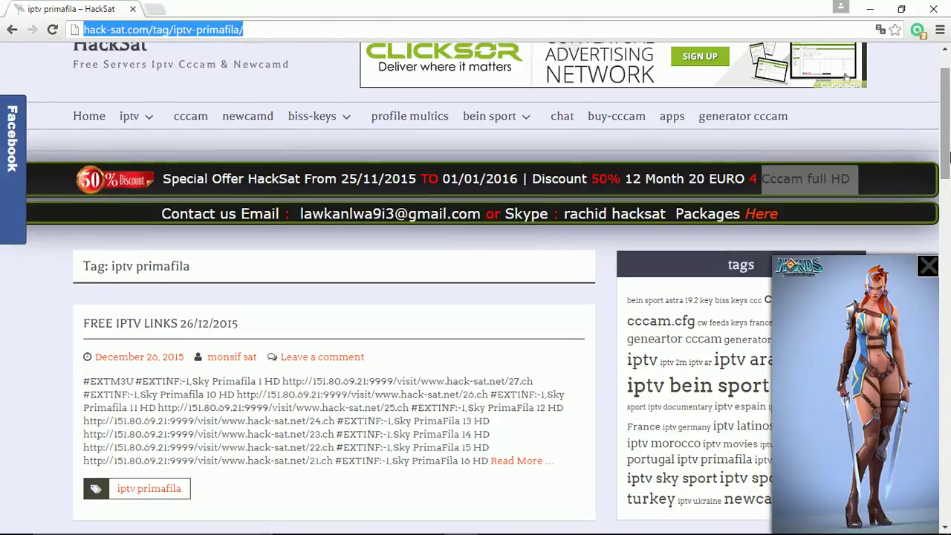
{"action": "left_click_drag", "start_coordinate": [945, 149], "coordinate": [949, 369]}
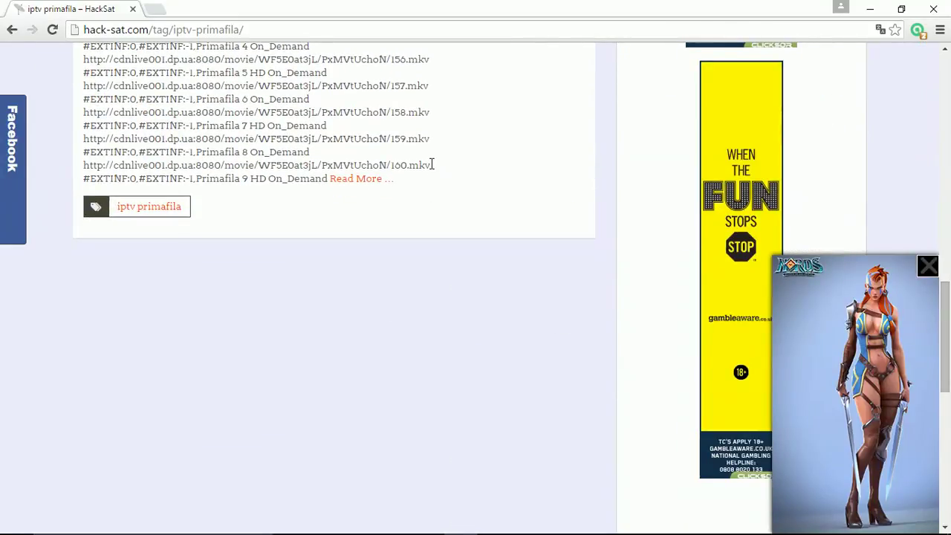
{"action": "left_click_drag", "start_coordinate": [431, 166], "coordinate": [90, 160]}
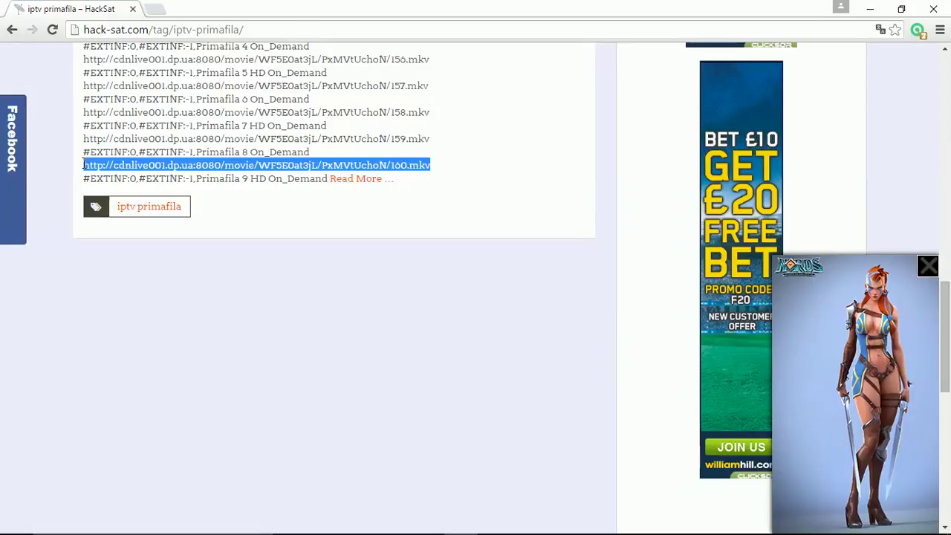
{"action": "right_click", "coordinate": [100, 167]}
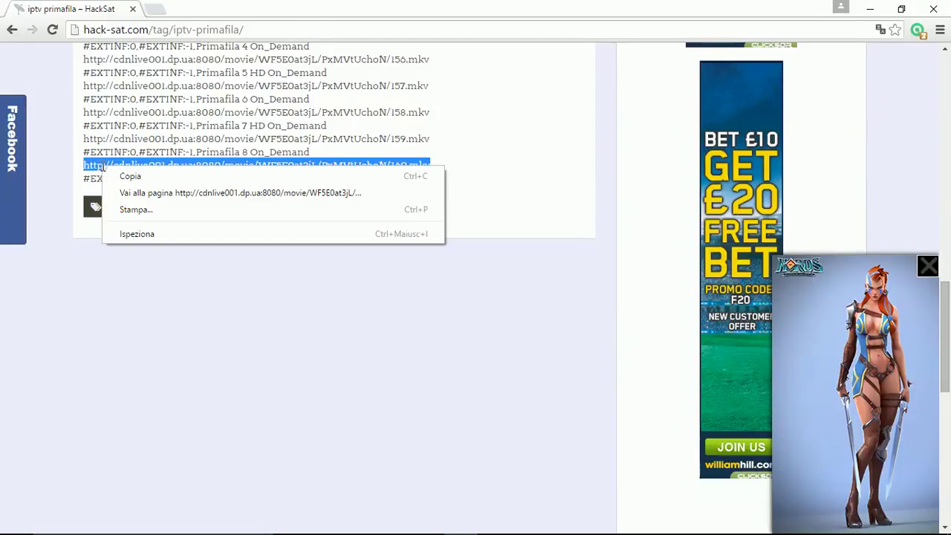
{"action": "left_click", "coordinate": [123, 176]}
{"action": "left_click_drag", "start_coordinate": [310, 152], "coordinate": [197, 155]}
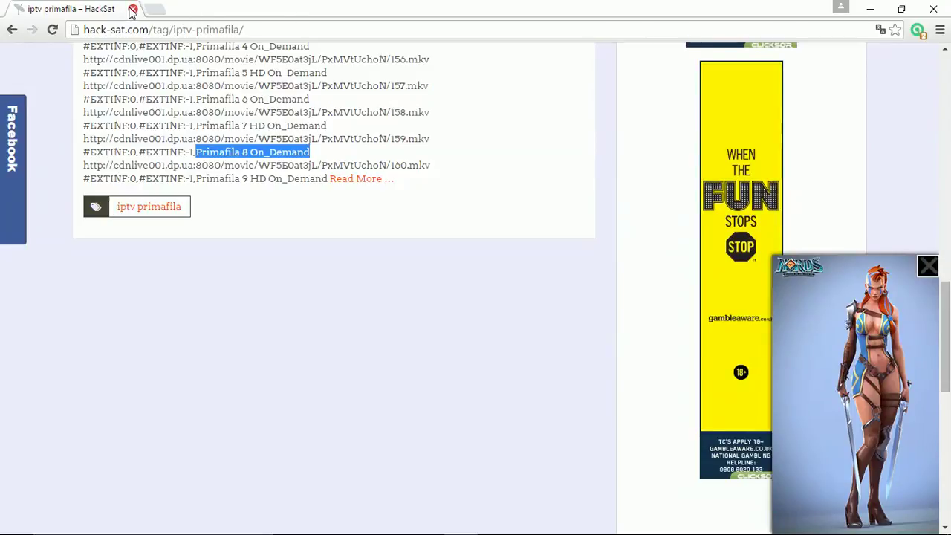
{"action": "left_click", "coordinate": [870, 9]}
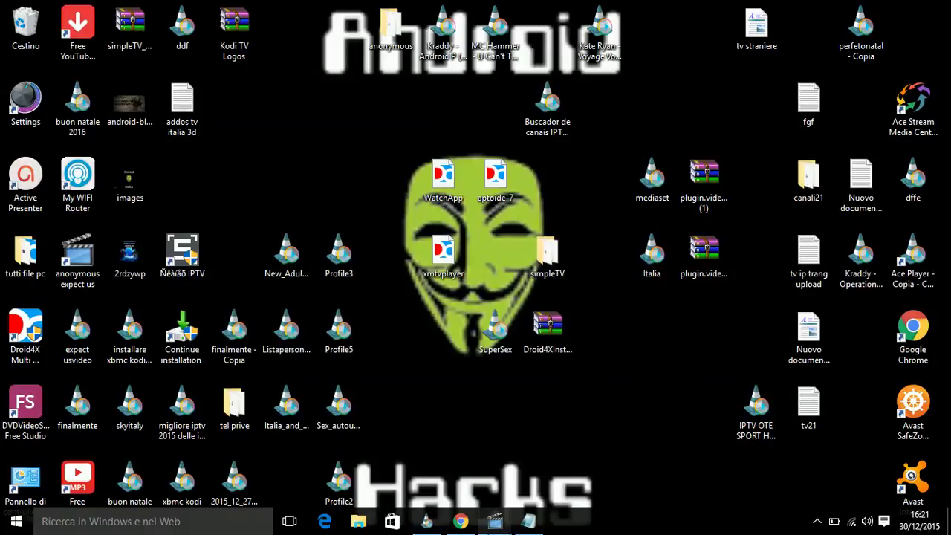
Open the text file "tv ip trang upload" and paste the copied Primafila 8 On_Demand stream URL on a new second line
{"action": "mouse_move", "coordinate": [496, 525]}
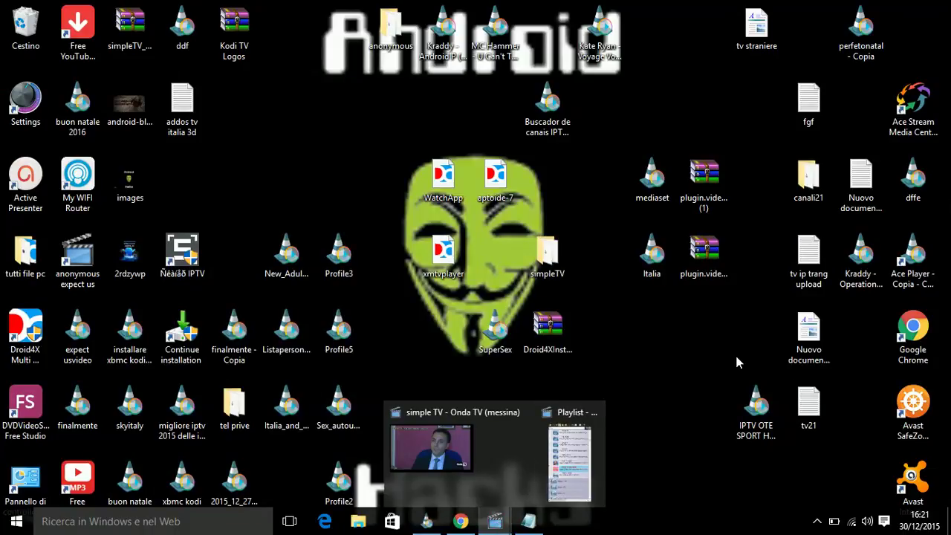
{"action": "double_click", "coordinate": [809, 258]}
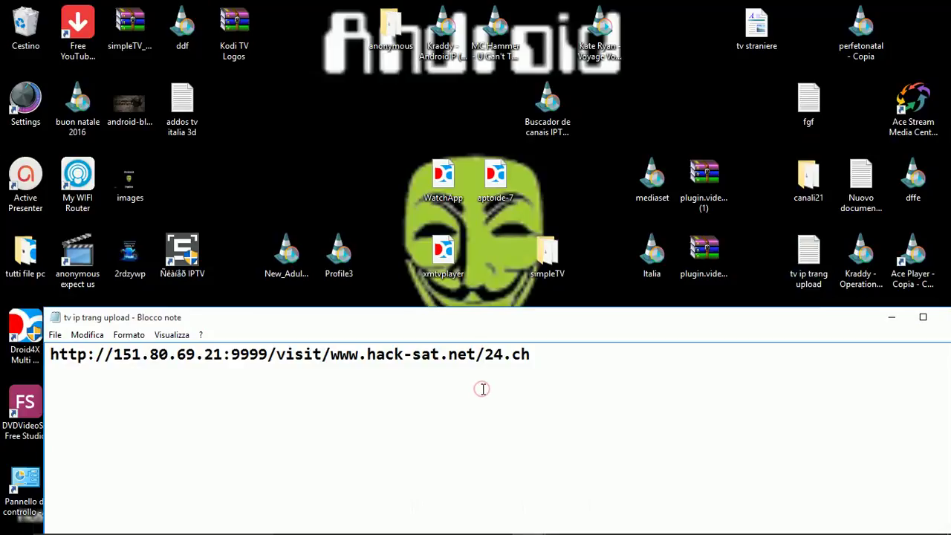
{"action": "left_click", "coordinate": [482, 388]}
{"action": "left_click", "coordinate": [563, 351]}
{"action": "key", "text": "Return"}
{"action": "right_click", "coordinate": [426, 372]}
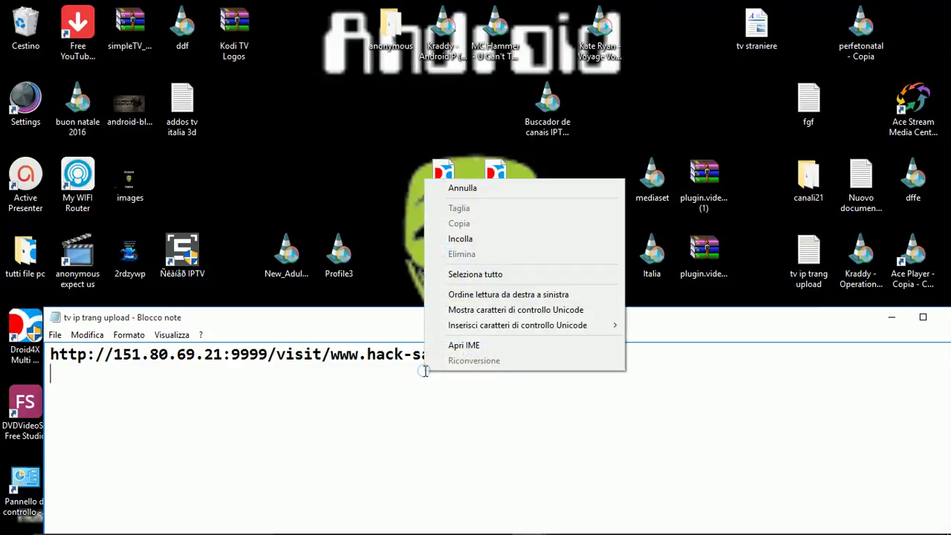
{"action": "left_click", "coordinate": [478, 240]}
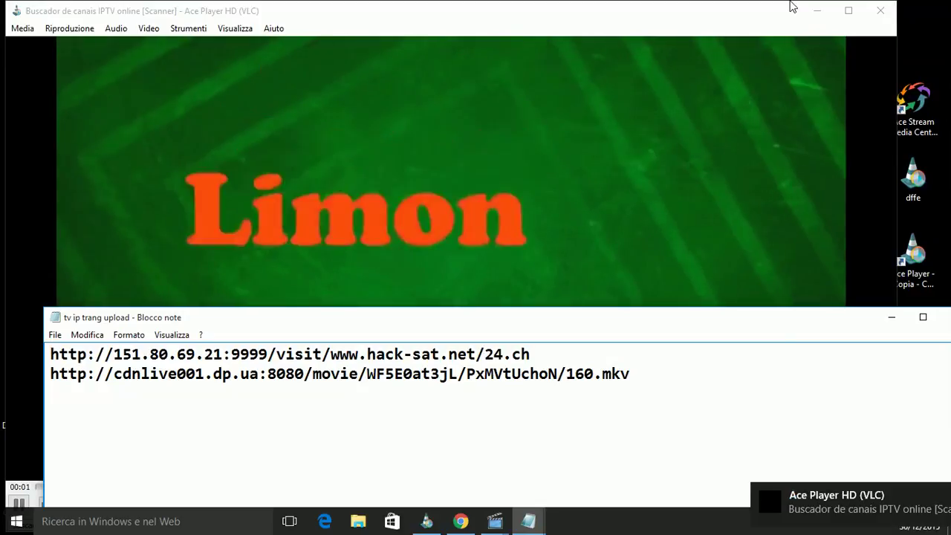
Skip Ace Player to the next playlist item, and minimize both the player and the text file
{"action": "left_click", "coordinate": [797, 23]}
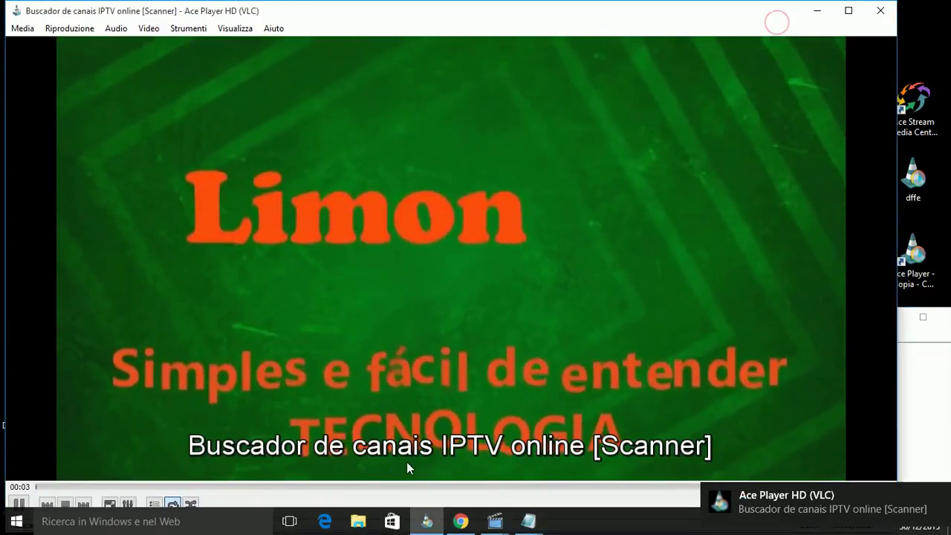
{"action": "left_click", "coordinate": [84, 504]}
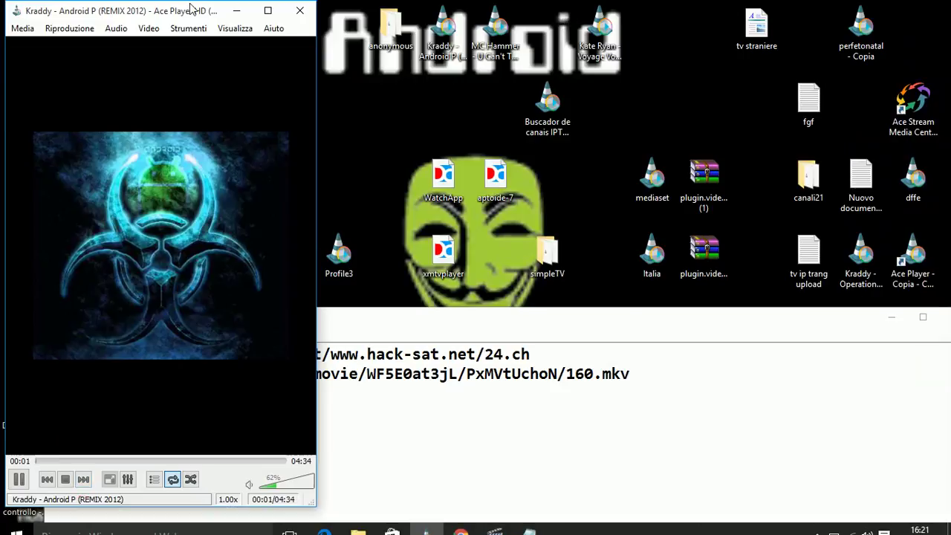
{"action": "left_click", "coordinate": [237, 10]}
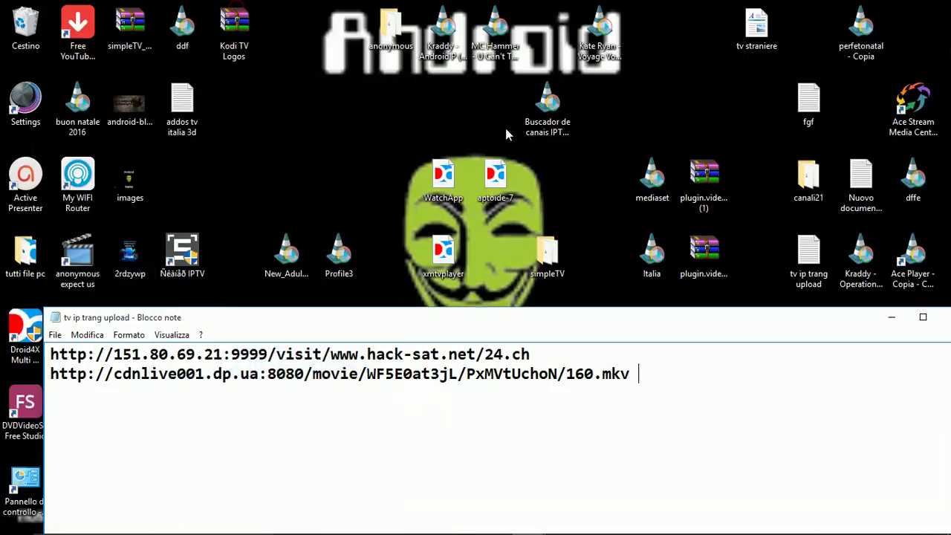
{"action": "left_click", "coordinate": [889, 318]}
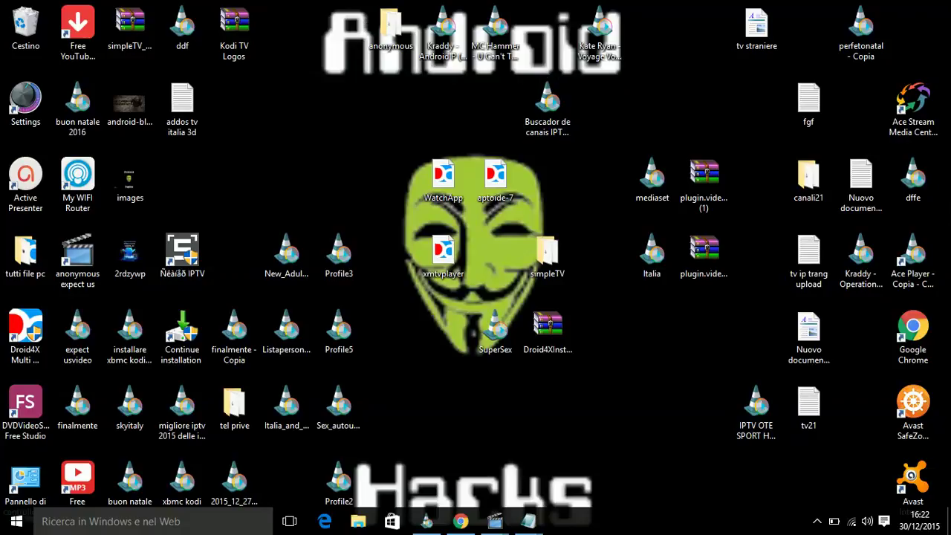
Restore the Сканер IPTV window from the notification area and turn off scanning by channel-name enumeration (Сканировать перебором названий каналов)
{"action": "left_click", "coordinate": [818, 521]}
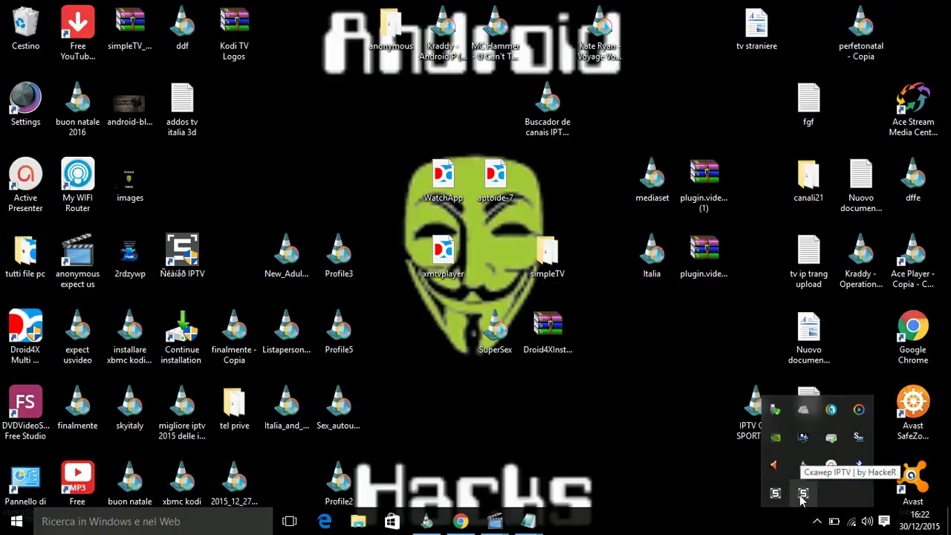
{"action": "double_click", "coordinate": [802, 494]}
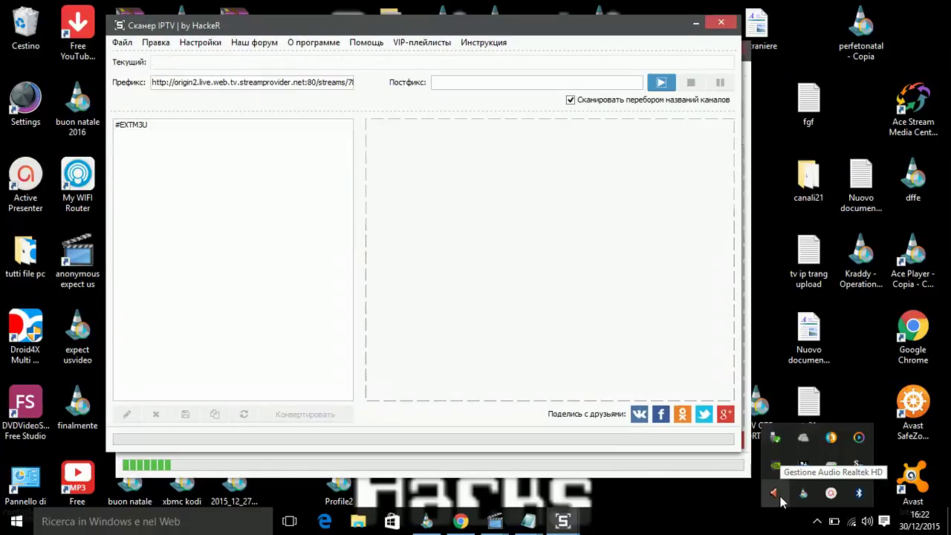
{"action": "left_click", "coordinate": [132, 132]}
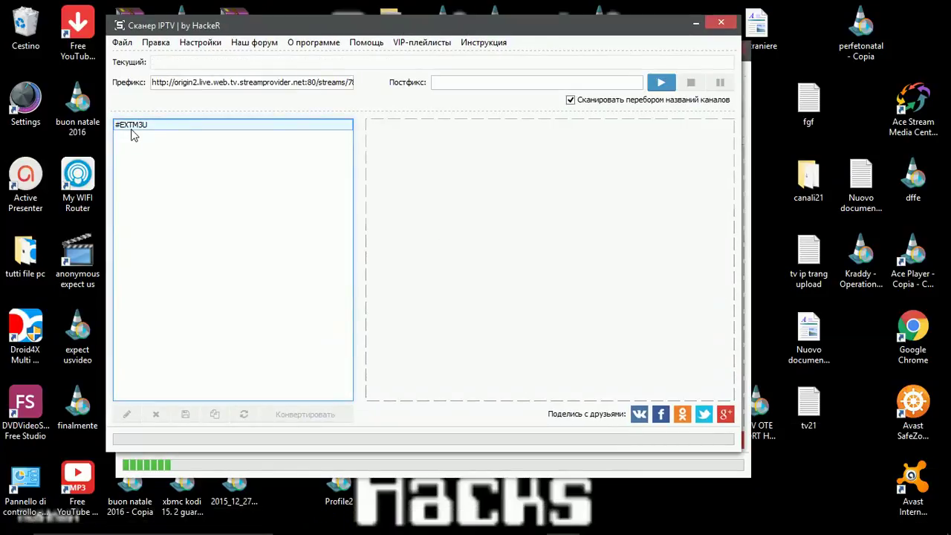
{"action": "right_click", "coordinate": [132, 134]}
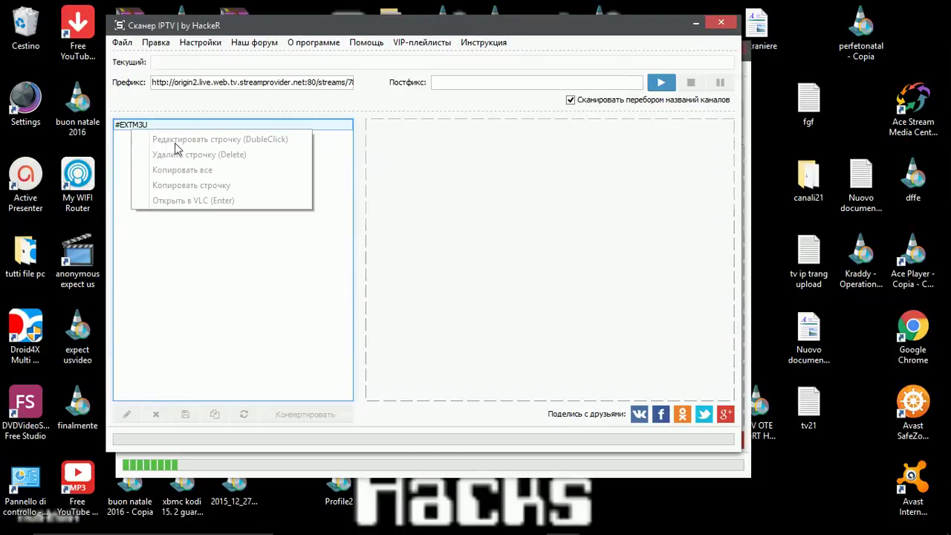
{"action": "left_click", "coordinate": [570, 101]}
{"action": "left_click", "coordinate": [571, 100]}
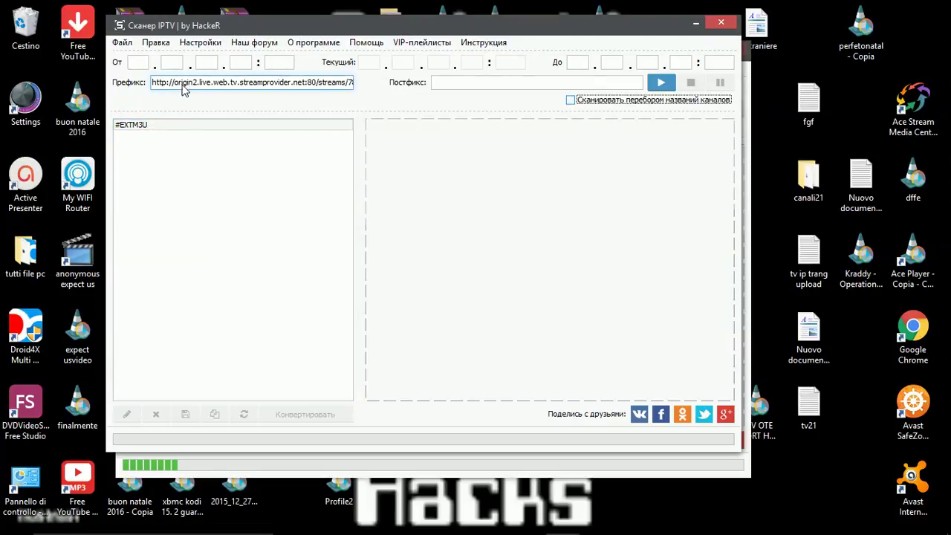
{"action": "left_click", "coordinate": [173, 134]}
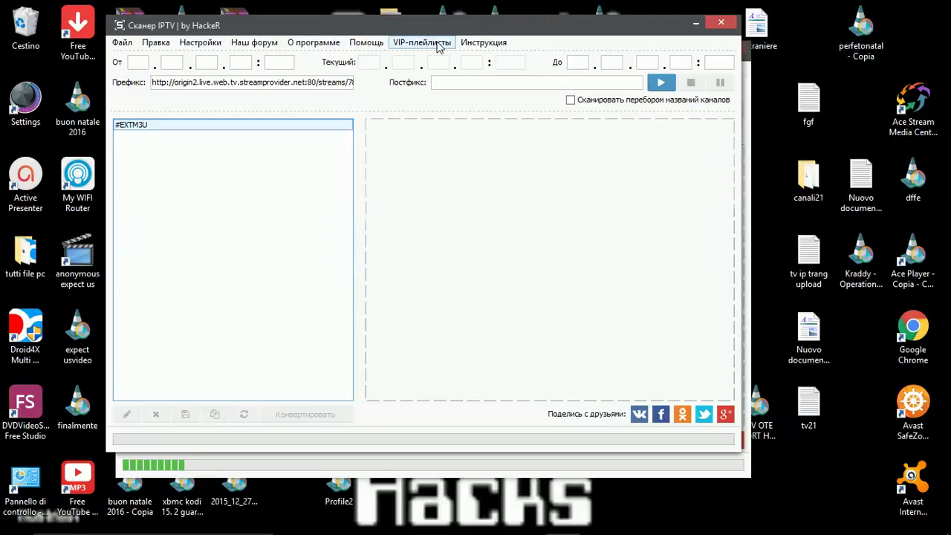
Show the scanner's program information (О программе) and open the developer HackeR's linked page on sat-master.org
{"action": "left_click", "coordinate": [308, 43]}
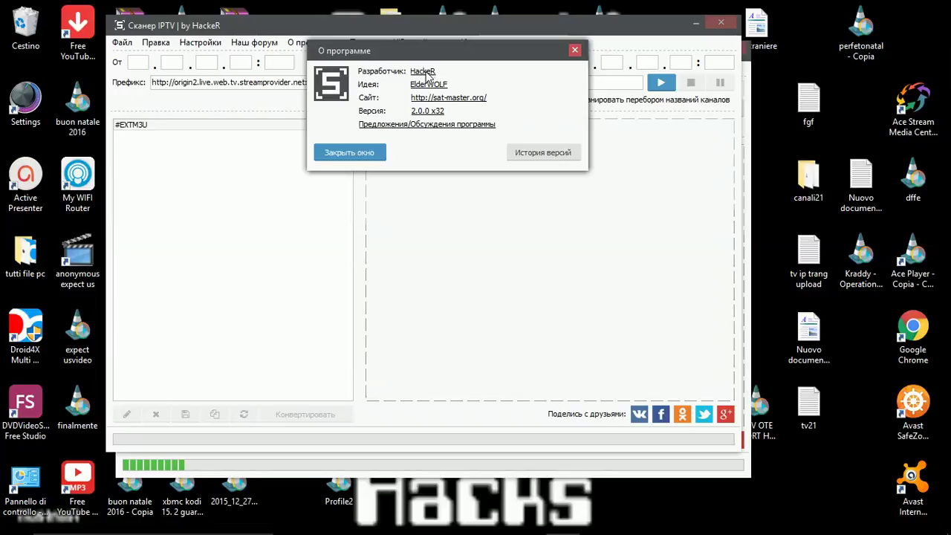
{"action": "left_click", "coordinate": [425, 72]}
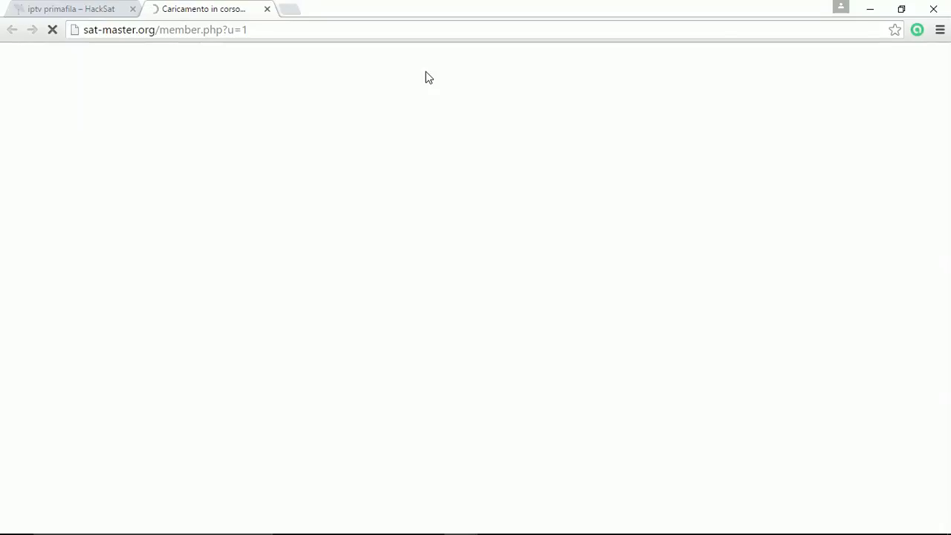
{"action": "left_click", "coordinate": [253, 28]}
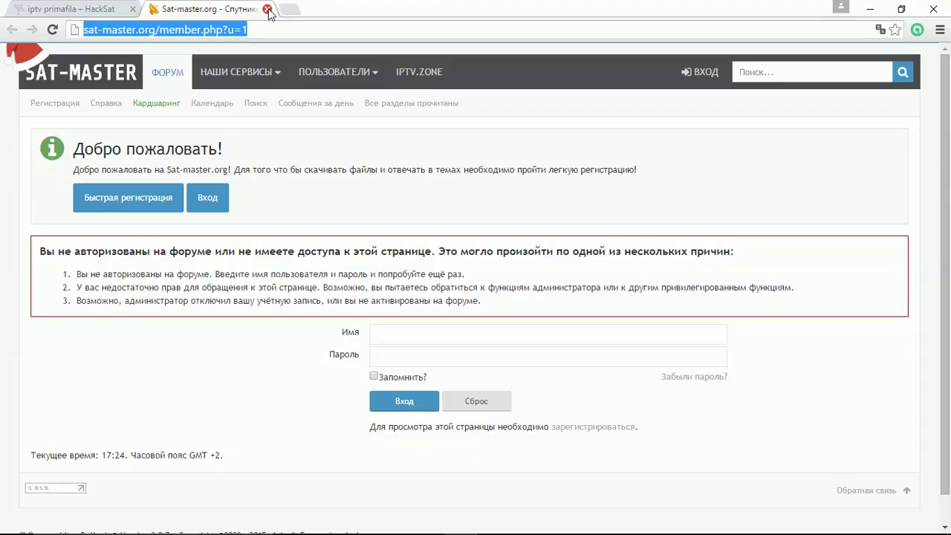
Look through the Sat-master forum's home page, and close it and the scanner's program information window
{"action": "left_click", "coordinate": [113, 78]}
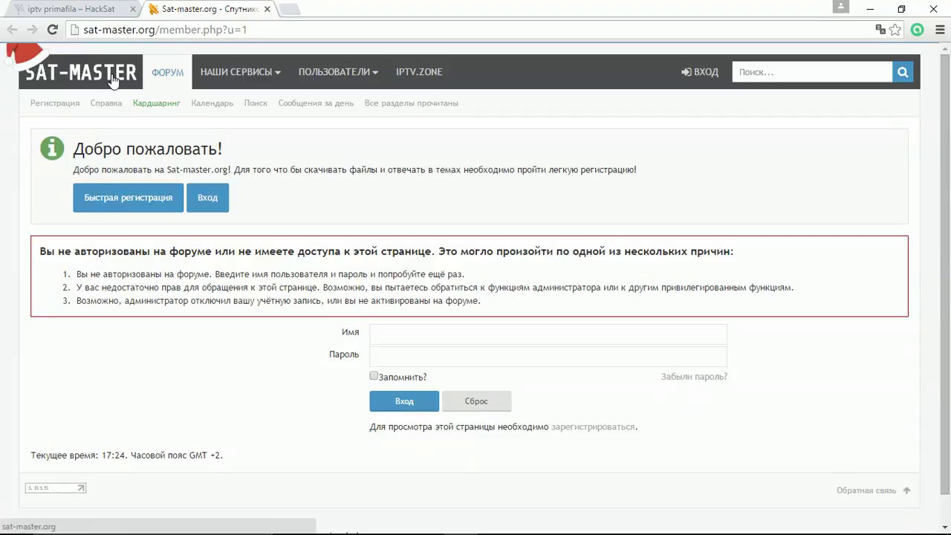
{"action": "left_click", "coordinate": [112, 75]}
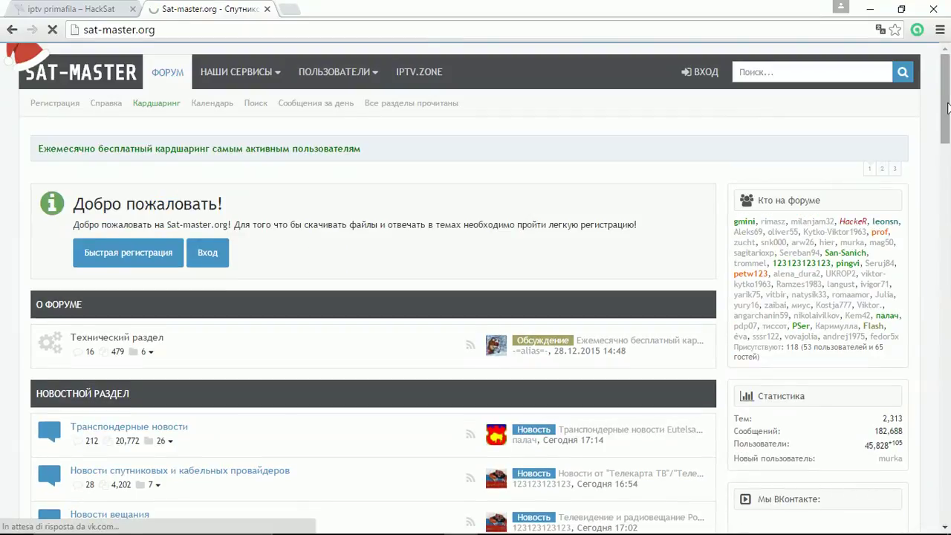
{"action": "scroll", "coordinate": [950, 183], "scroll_direction": "down", "scroll_amount": 3}
{"action": "left_click_drag", "start_coordinate": [950, 183], "coordinate": [949, 366]}
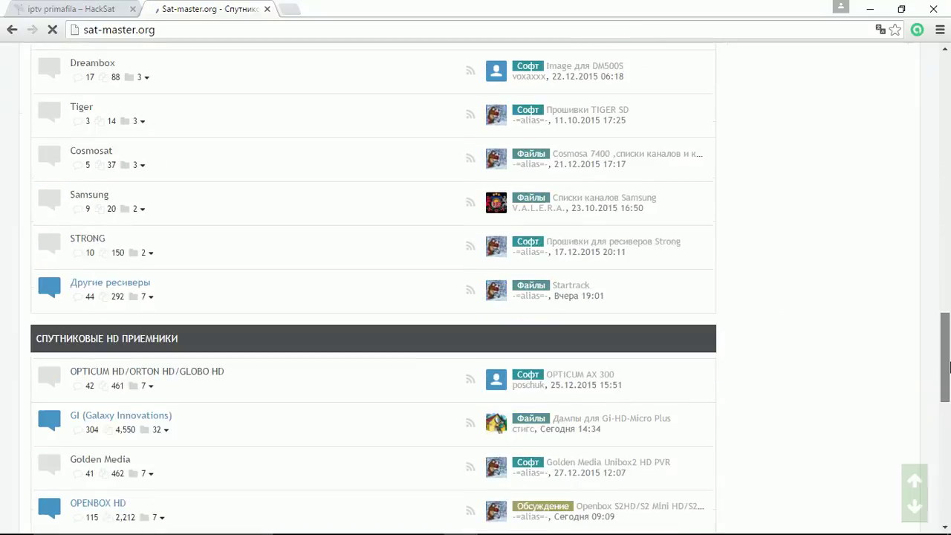
{"action": "left_click", "coordinate": [267, 10]}
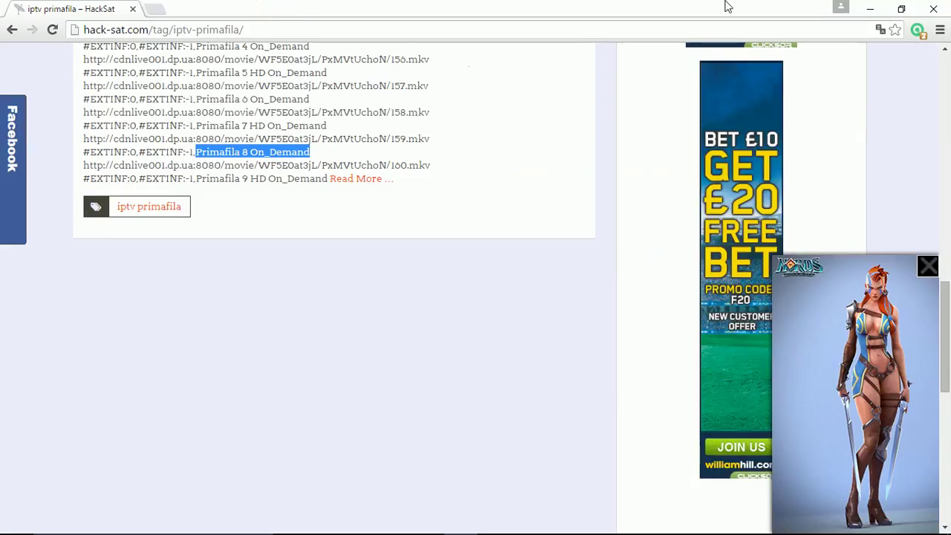
{"action": "left_click", "coordinate": [873, 7]}
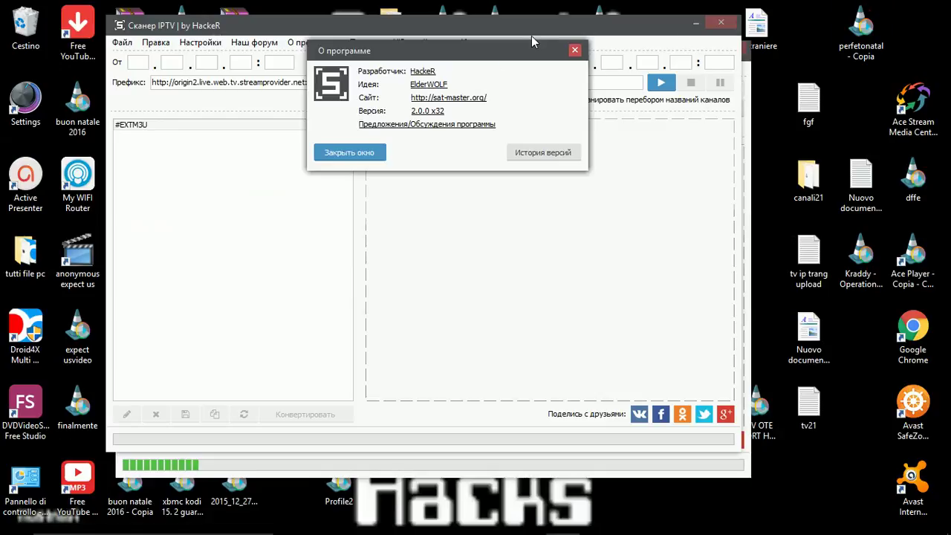
{"action": "left_click", "coordinate": [575, 50]}
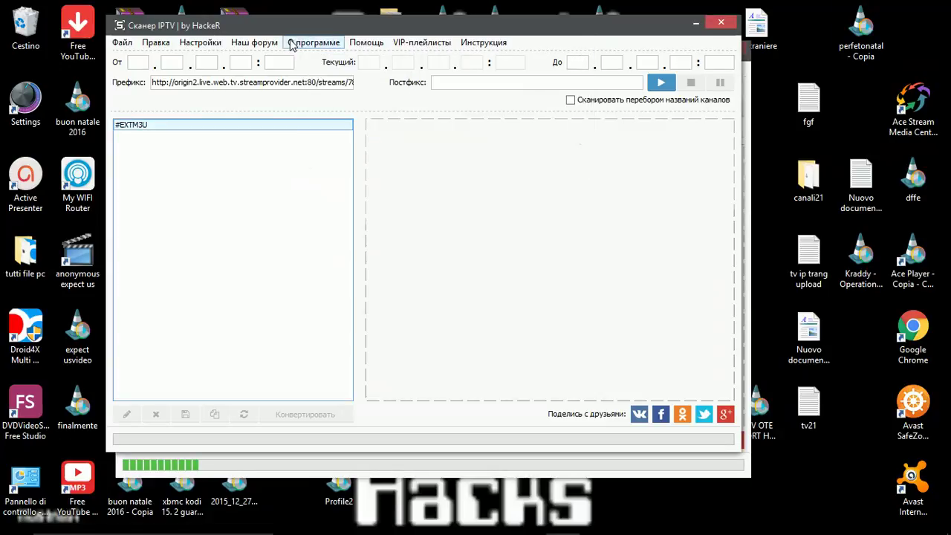
Open the scanner's forum link (Наш форум), check its web address, and return to the scanner
{"action": "left_click", "coordinate": [253, 43]}
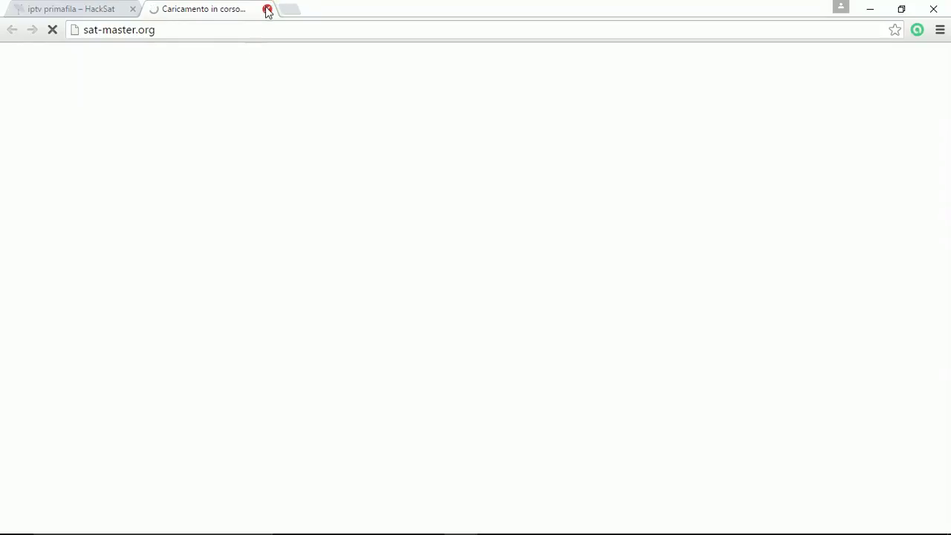
{"action": "left_click", "coordinate": [170, 27]}
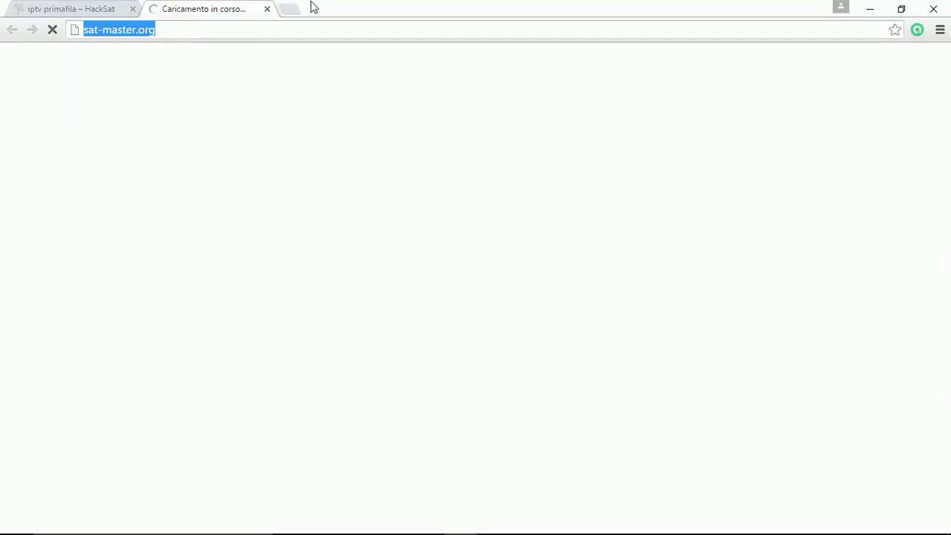
{"action": "left_click", "coordinate": [268, 12]}
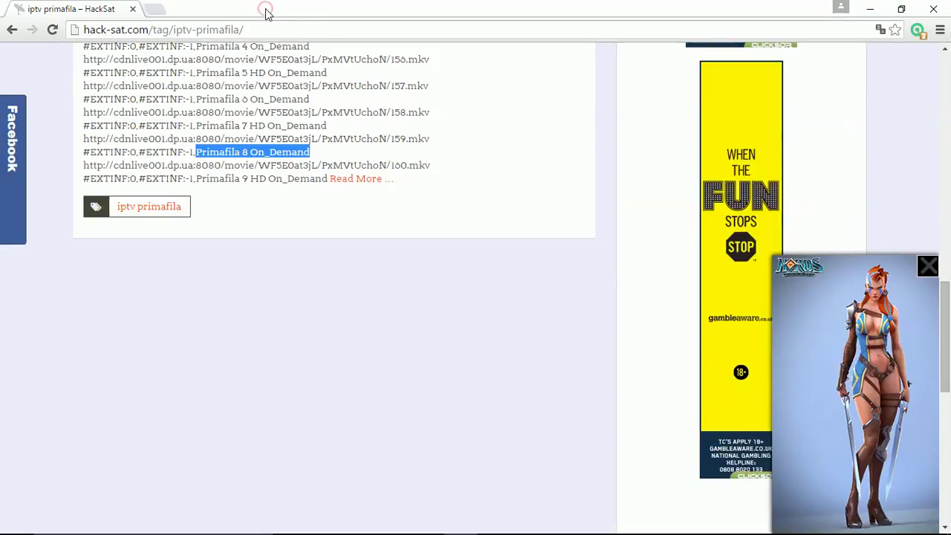
{"action": "left_click", "coordinate": [881, 9]}
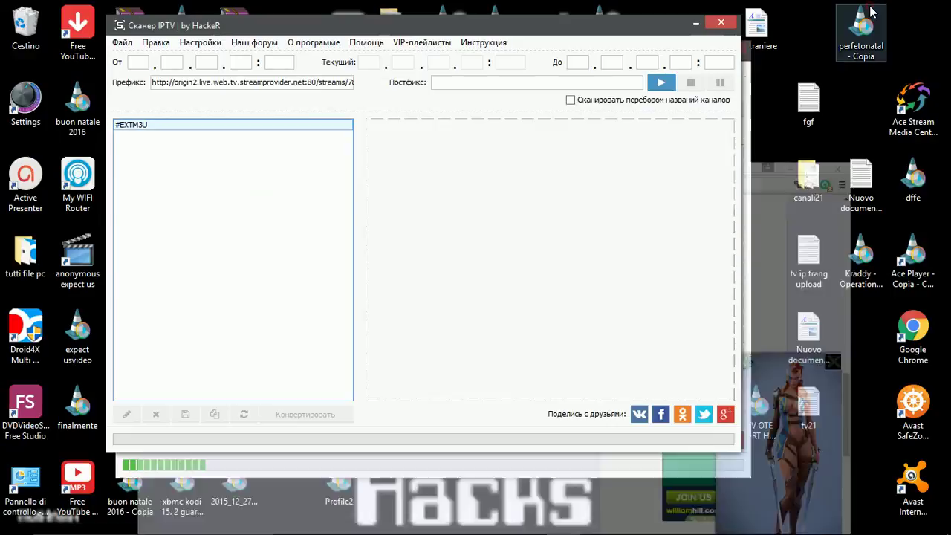
Review the scanner settings, including the timeout (Таймаут) and the %d function range, and save them
{"action": "left_click", "coordinate": [184, 44]}
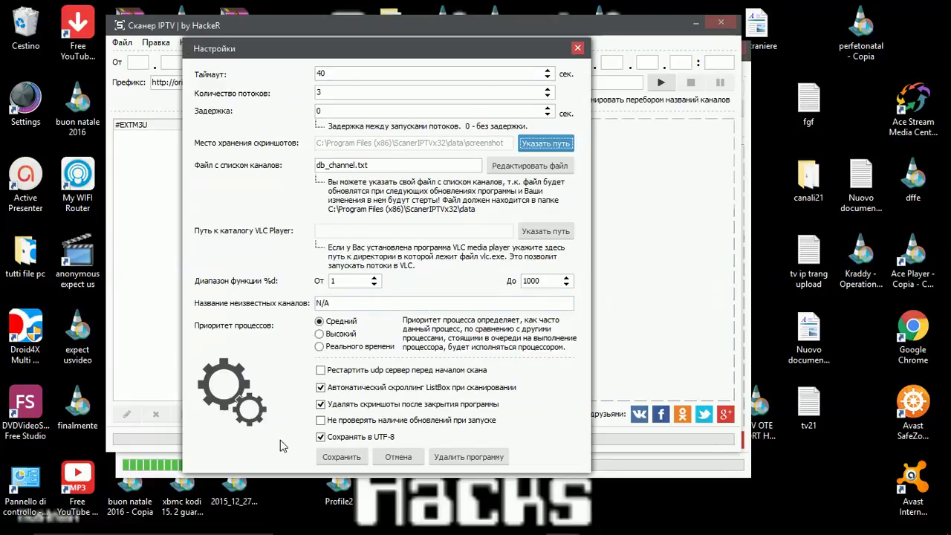
{"action": "left_click", "coordinate": [547, 77]}
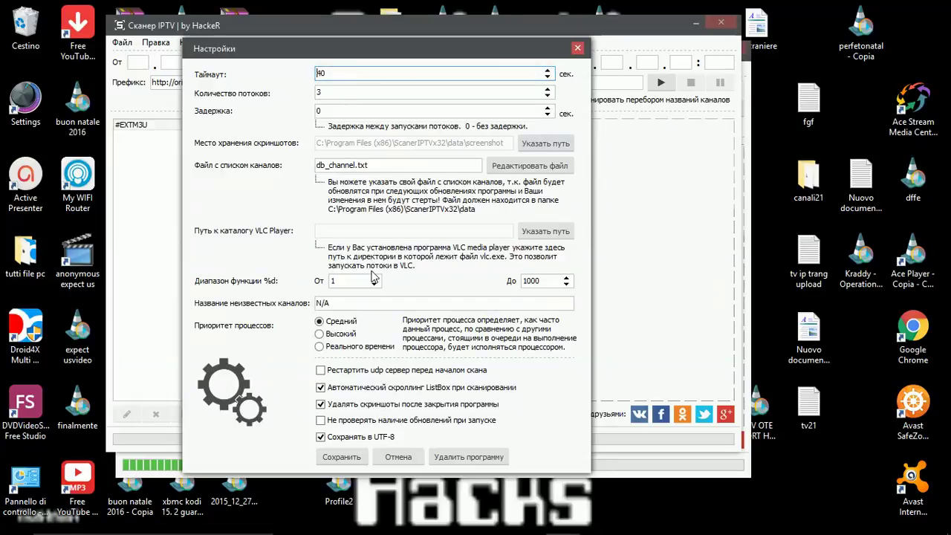
{"action": "double_click", "coordinate": [351, 283]}
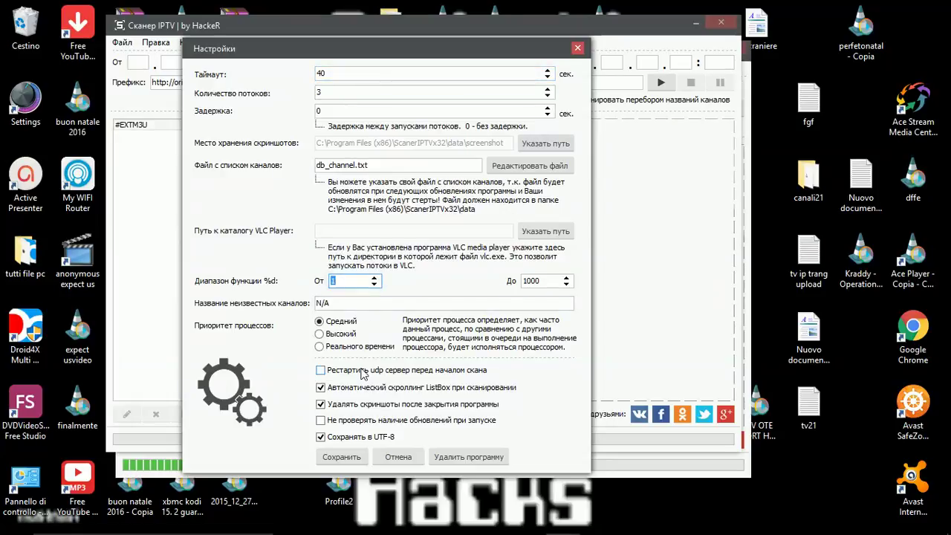
{"action": "left_click", "coordinate": [342, 456]}
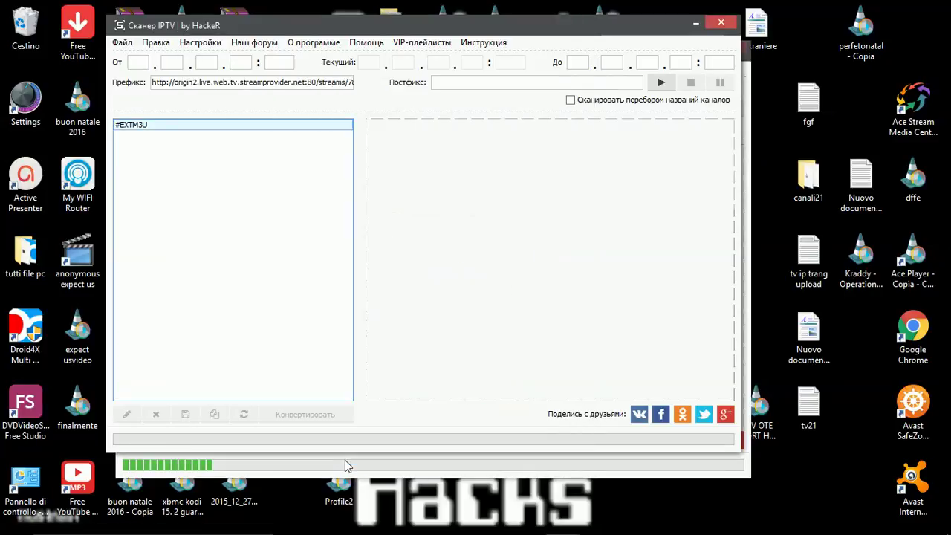
Reopen the scanner settings, open the channel list file db_channel.txt for editing, and select all its channel names
{"action": "left_click", "coordinate": [198, 44]}
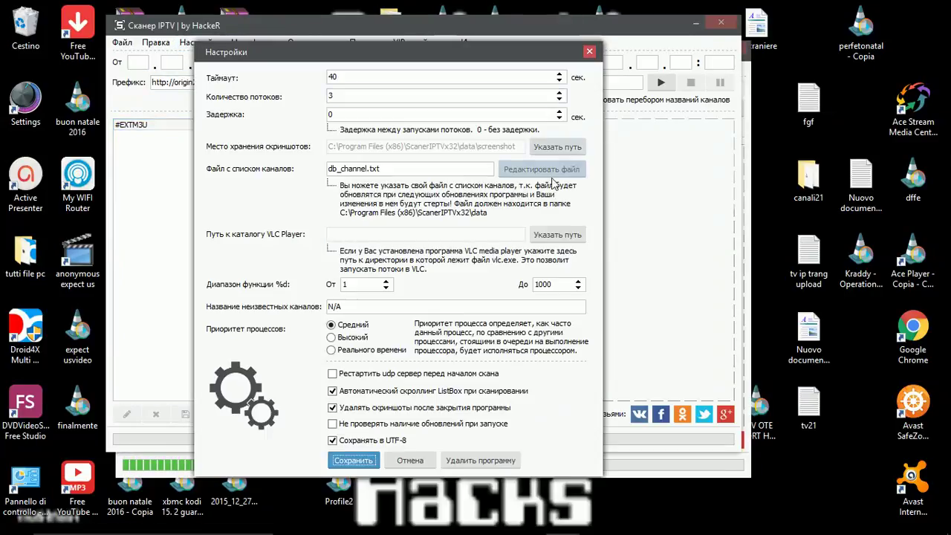
{"action": "left_click", "coordinate": [544, 171]}
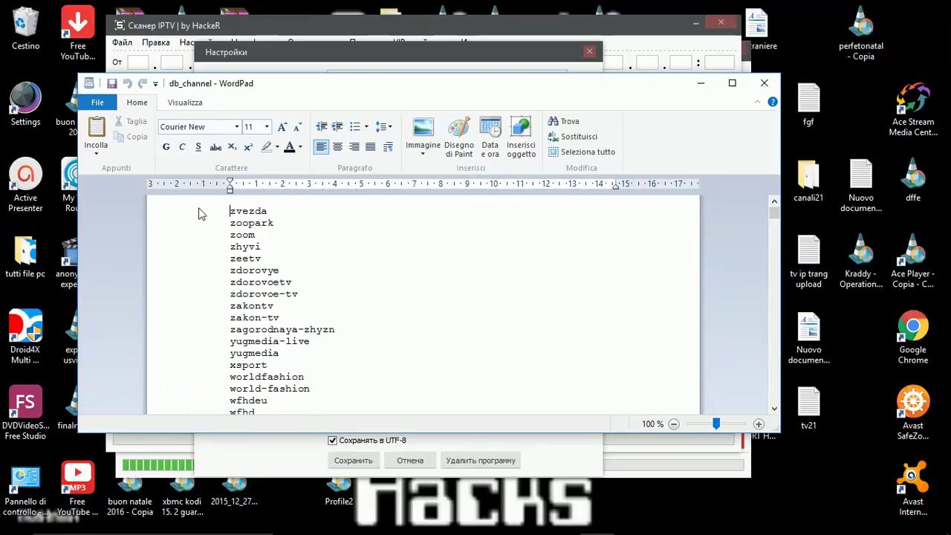
{"action": "left_click_drag", "start_coordinate": [222, 212], "coordinate": [295, 481]}
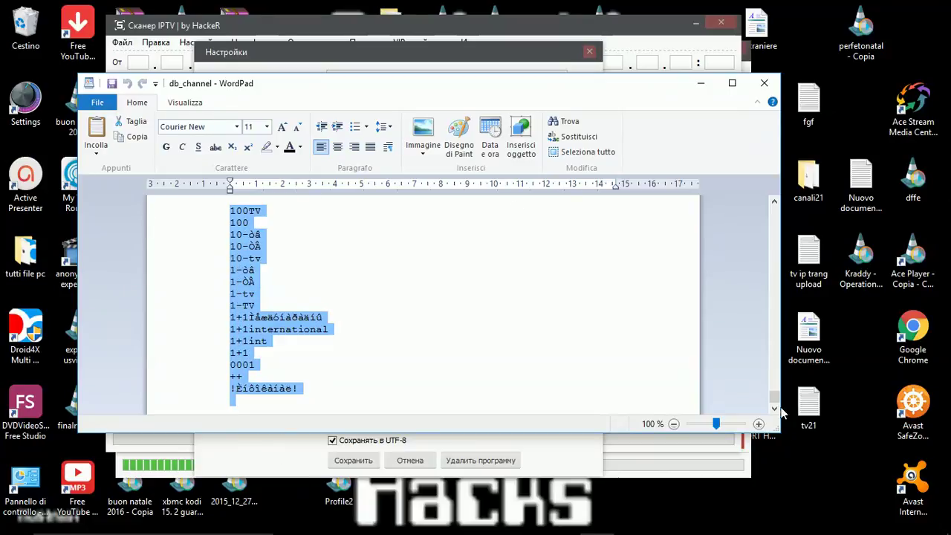
{"action": "left_click_drag", "start_coordinate": [774, 397], "coordinate": [752, 157]}
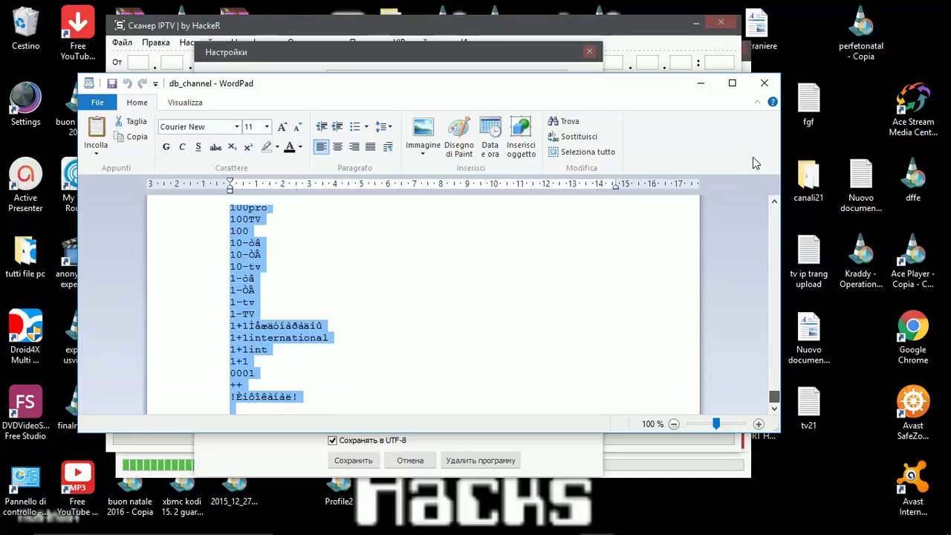
Close the db_channel channel list document and save the scanner settings
{"action": "left_click", "coordinate": [763, 83]}
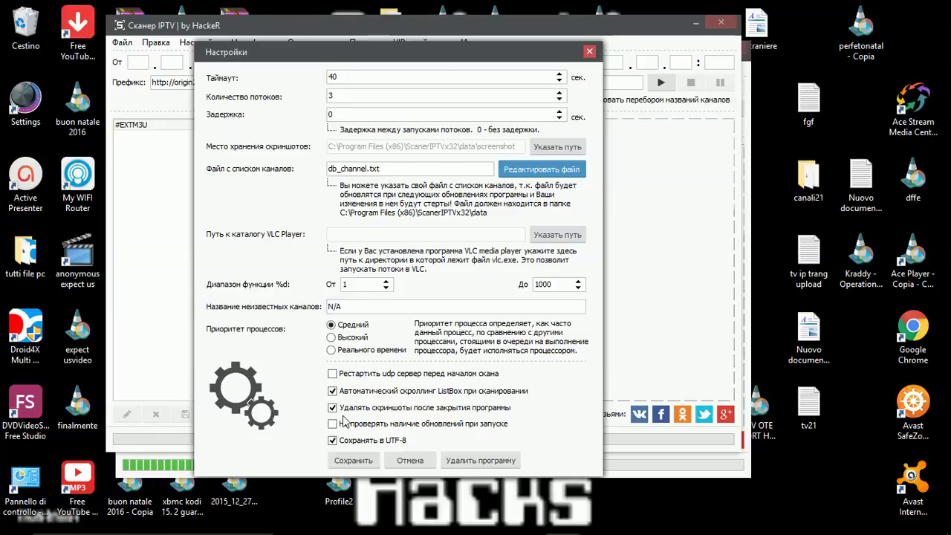
{"action": "left_click", "coordinate": [353, 460]}
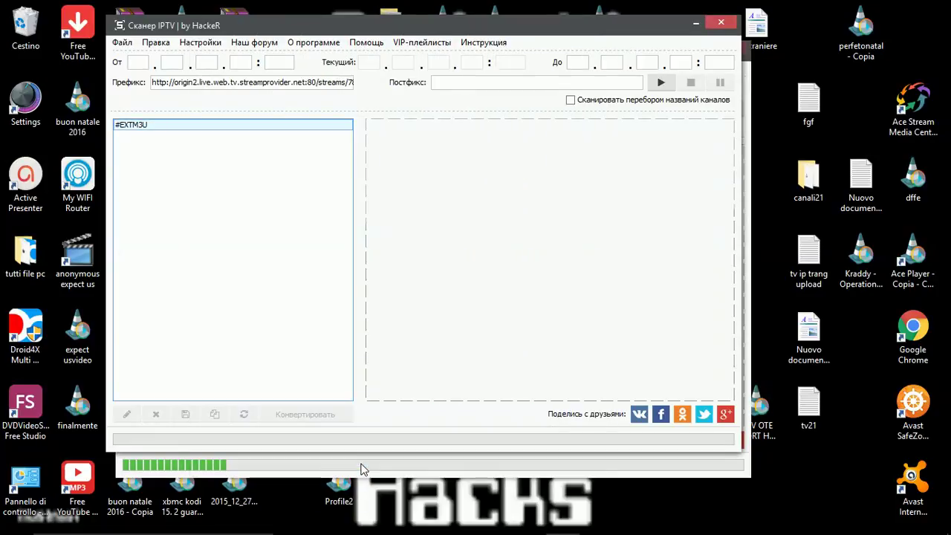
Load the mediaset playlist from the Desktop into the scanner
{"action": "left_click", "coordinate": [153, 46]}
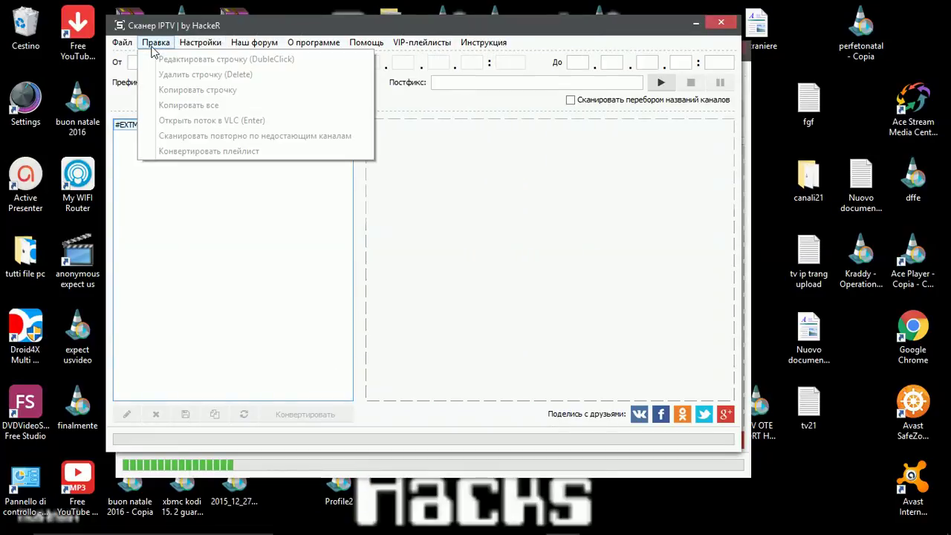
{"action": "mouse_move", "coordinate": [122, 42]}
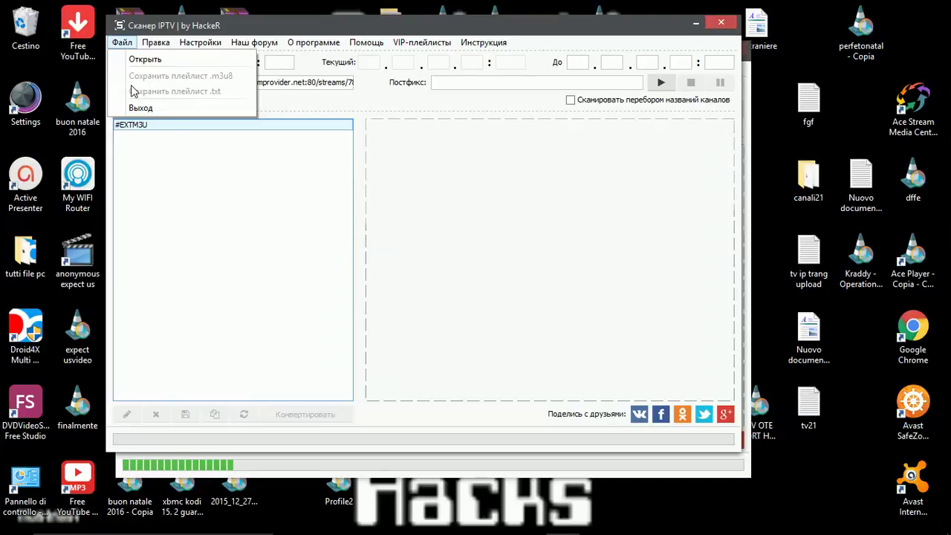
{"action": "left_click", "coordinate": [141, 59]}
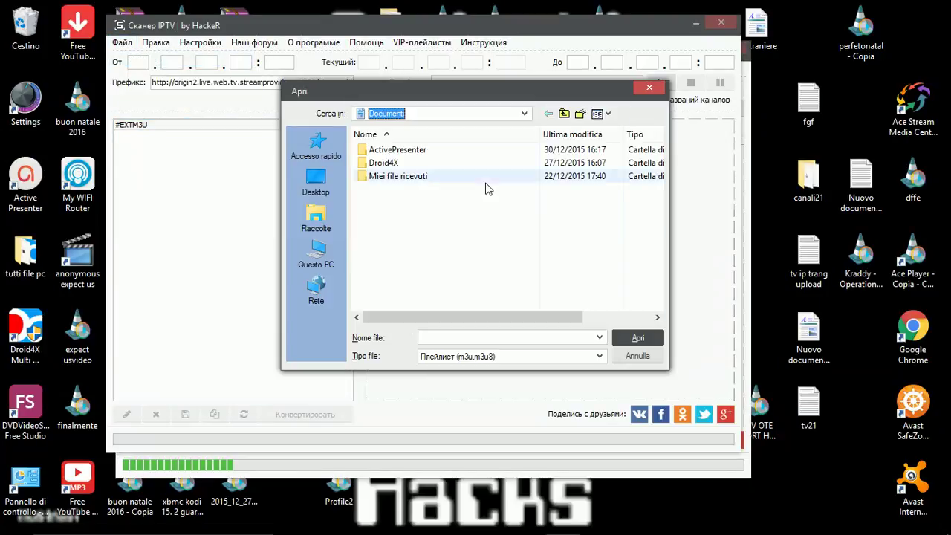
{"action": "left_click", "coordinate": [316, 177]}
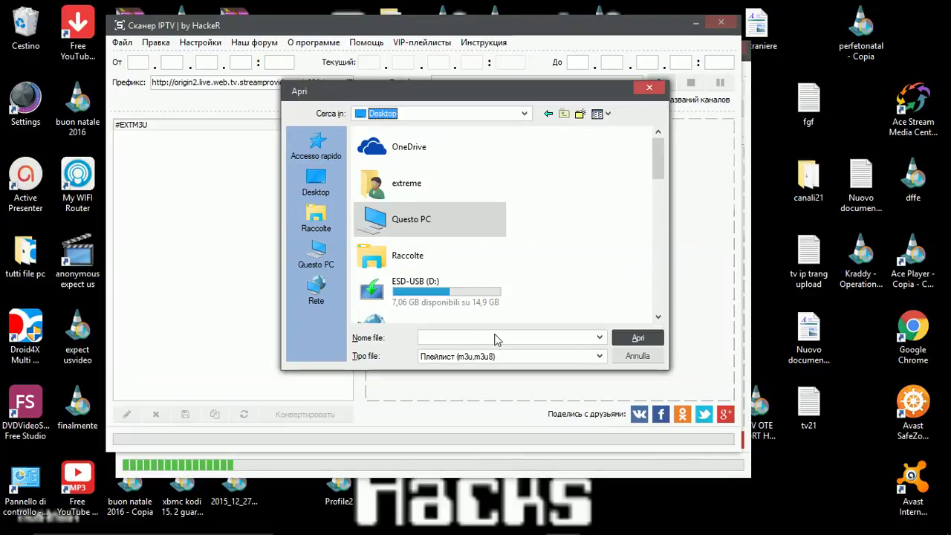
{"action": "left_click", "coordinate": [600, 356]}
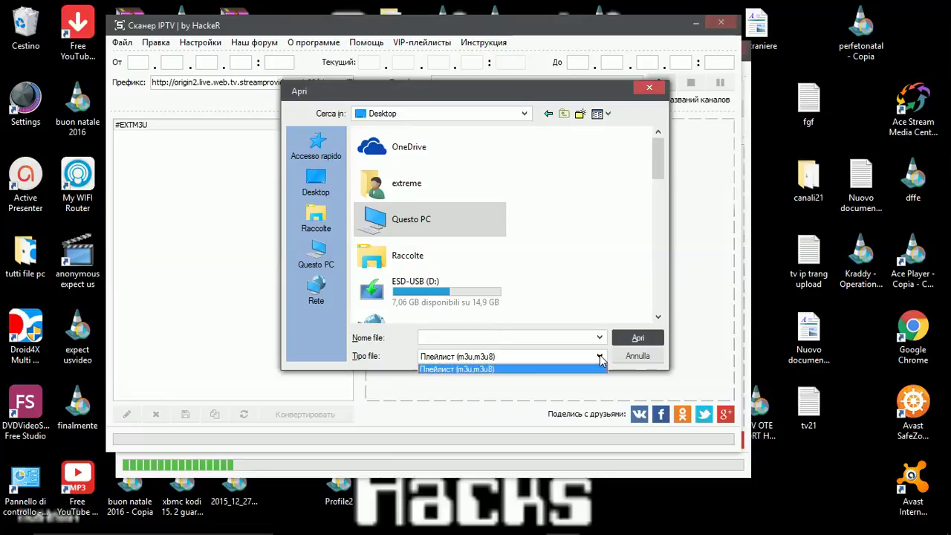
{"action": "left_click", "coordinate": [599, 357]}
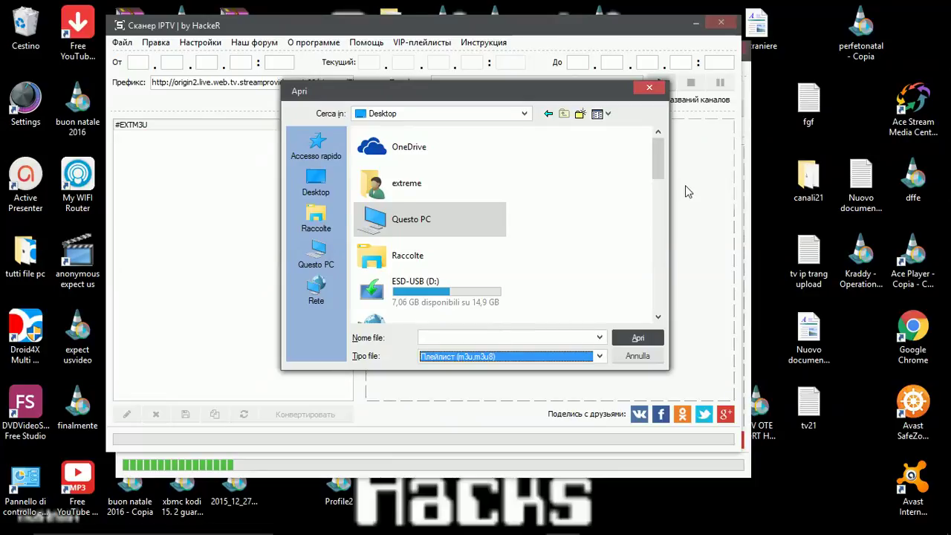
{"action": "left_click_drag", "start_coordinate": [657, 156], "coordinate": [647, 249]}
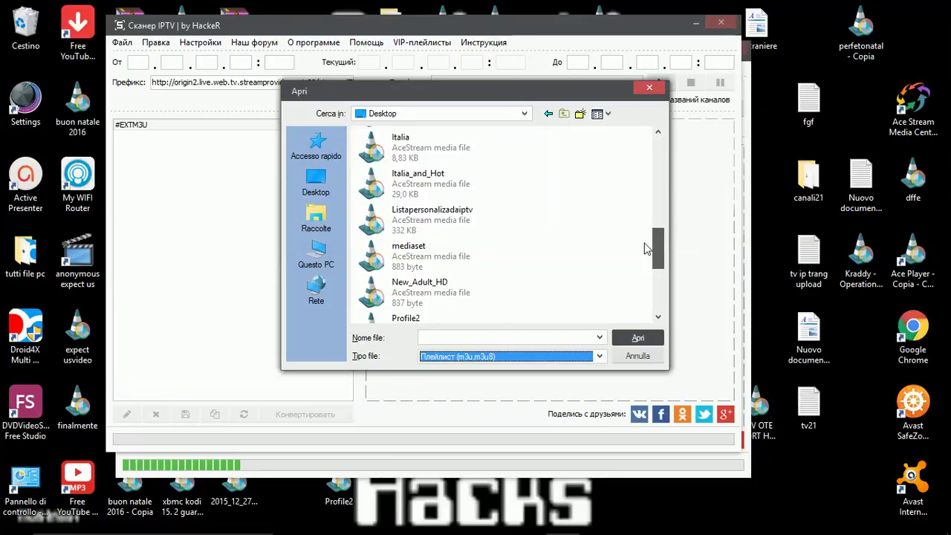
{"action": "scroll", "coordinate": [608, 250], "scroll_direction": "down", "scroll_amount": 2}
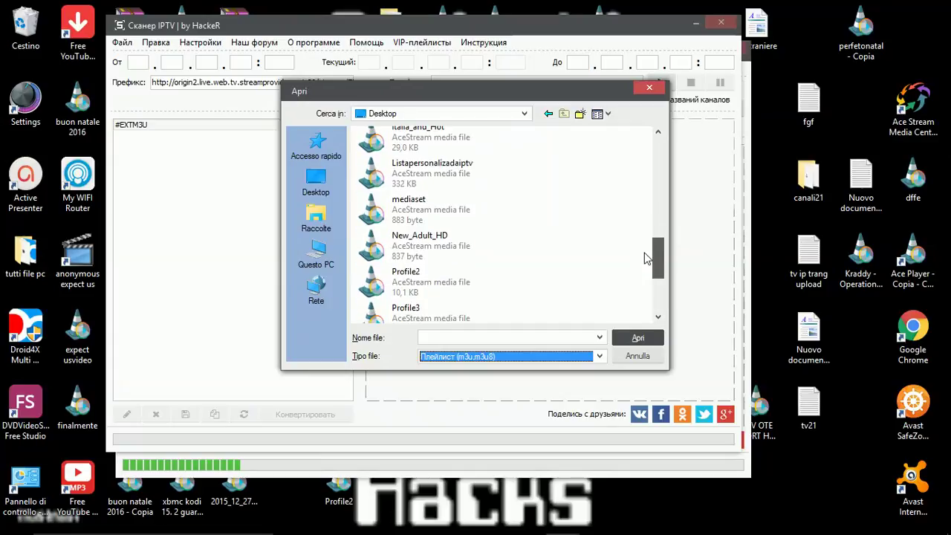
{"action": "left_click", "coordinate": [418, 192]}
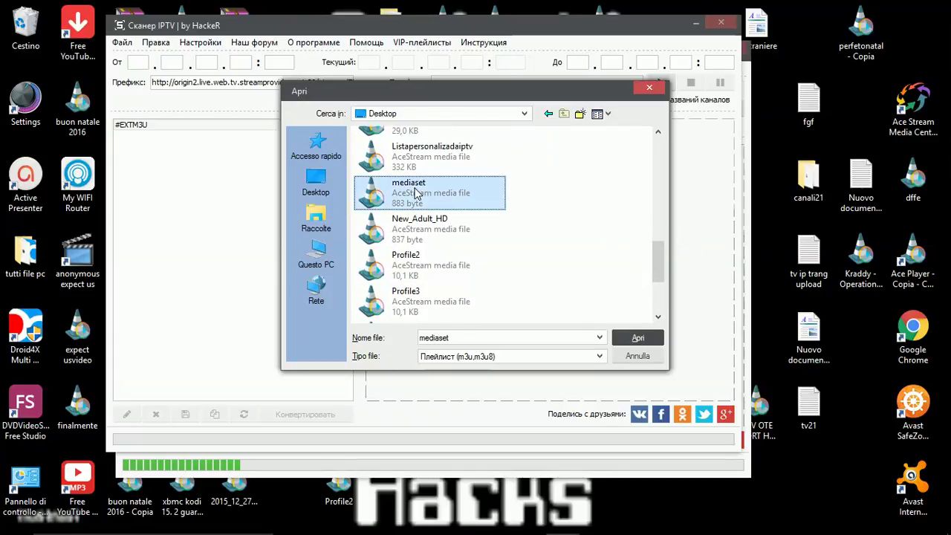
{"action": "left_click", "coordinate": [638, 339]}
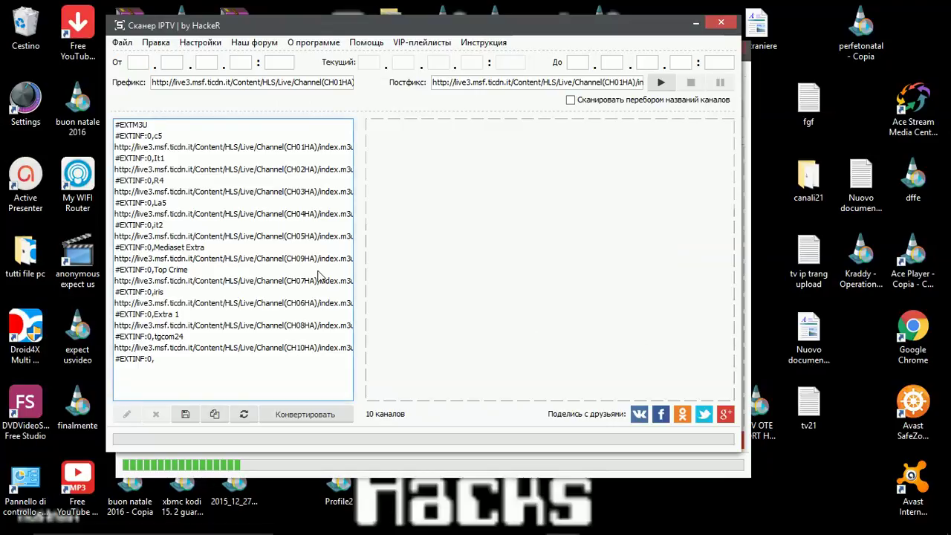
Enable scanning by channel names (Сканировать перебором названий каналов) and start the scan on the loaded Mediaset stream address
{"action": "left_click", "coordinate": [660, 82]}
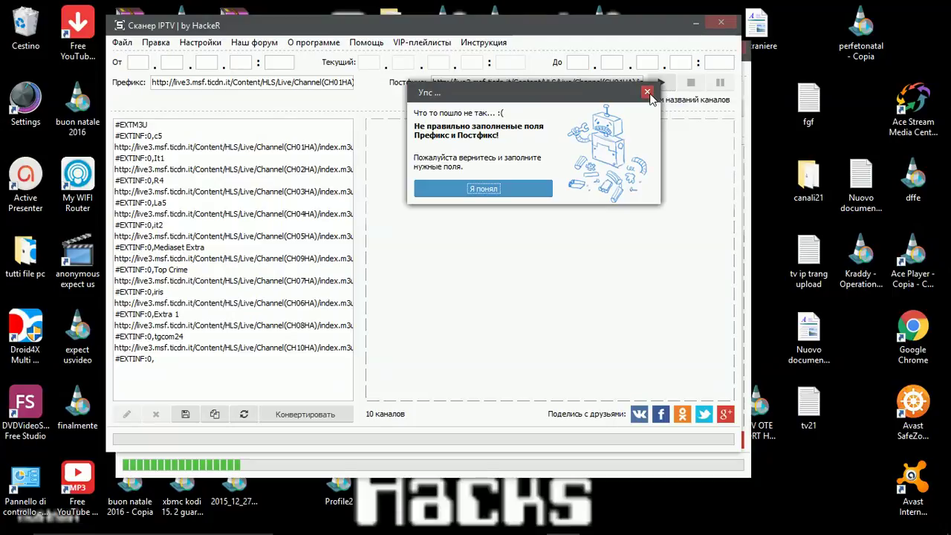
{"action": "left_click", "coordinate": [649, 95]}
{"action": "left_click", "coordinate": [613, 99]}
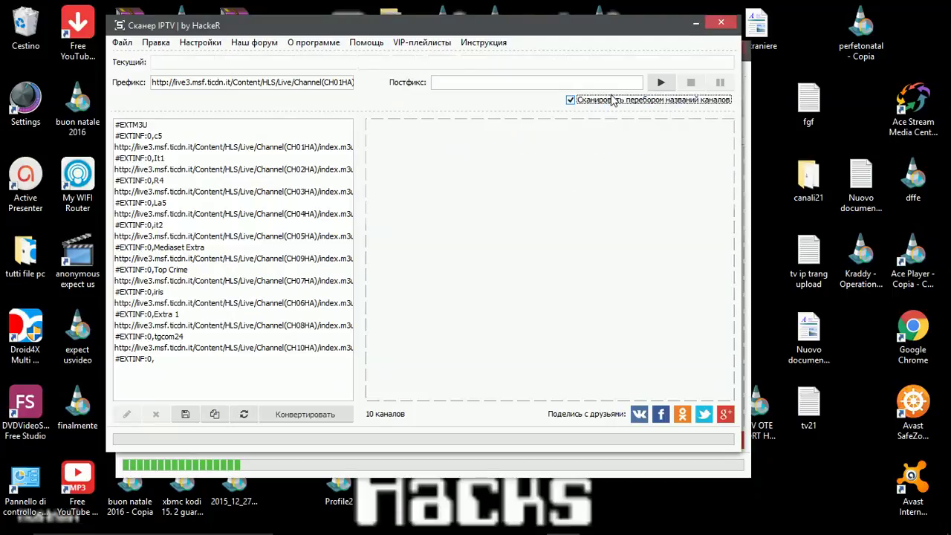
{"action": "left_click", "coordinate": [654, 86]}
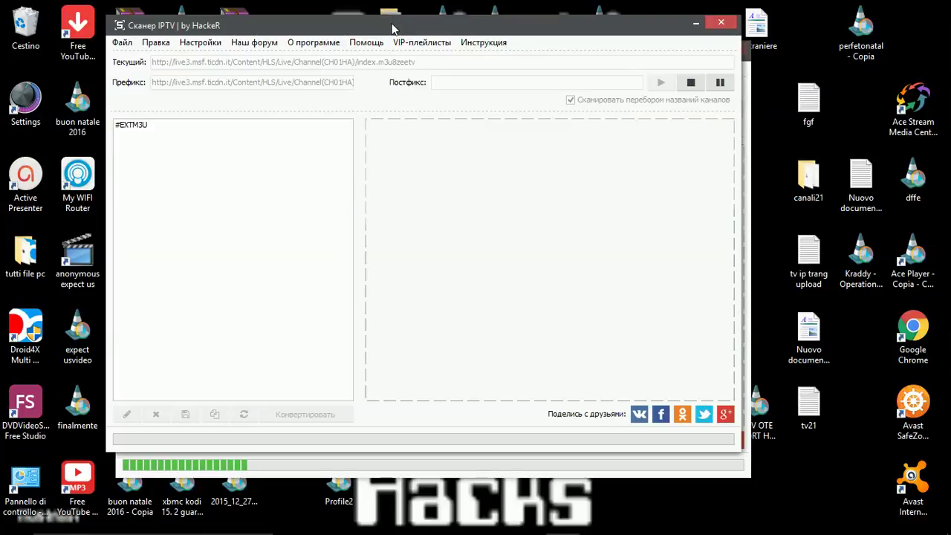
Move the two scanner windows apart to compare their running scans, and bring the Mediaset scan to the front
{"action": "left_click_drag", "start_coordinate": [392, 28], "coordinate": [786, 33]}
{"action": "left_click_drag", "start_coordinate": [391, 54], "coordinate": [479, 140]}
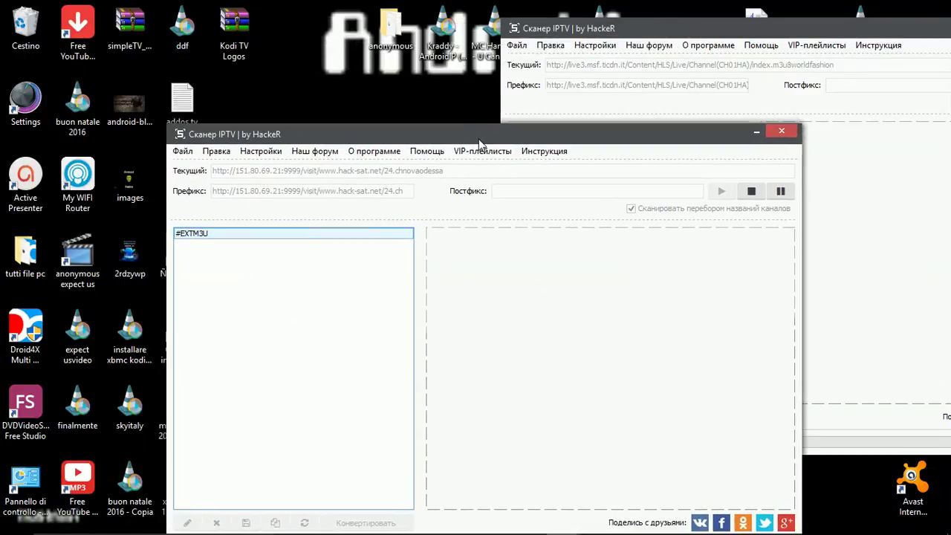
{"action": "left_click_drag", "start_coordinate": [691, 32], "coordinate": [377, 266]}
{"action": "left_click_drag", "start_coordinate": [379, 141], "coordinate": [385, 84]}
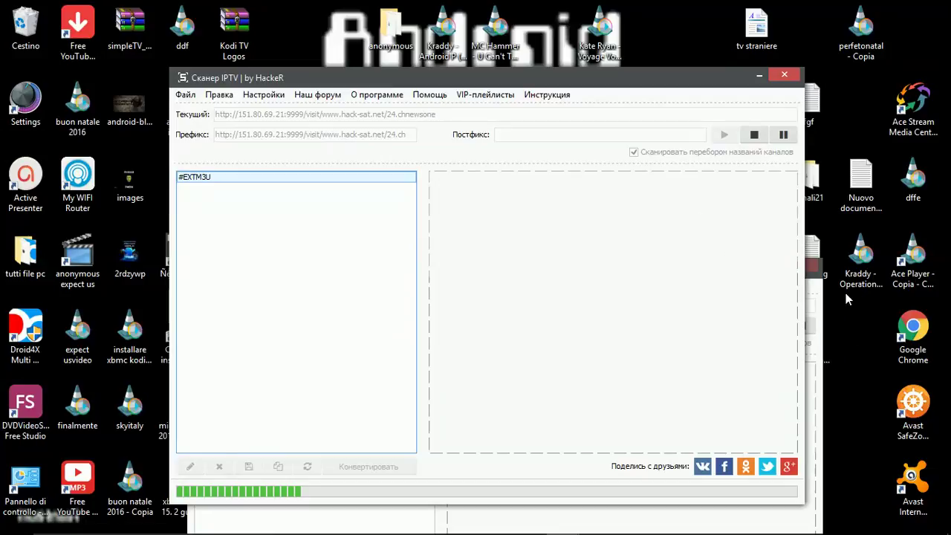
{"action": "left_click", "coordinate": [814, 286]}
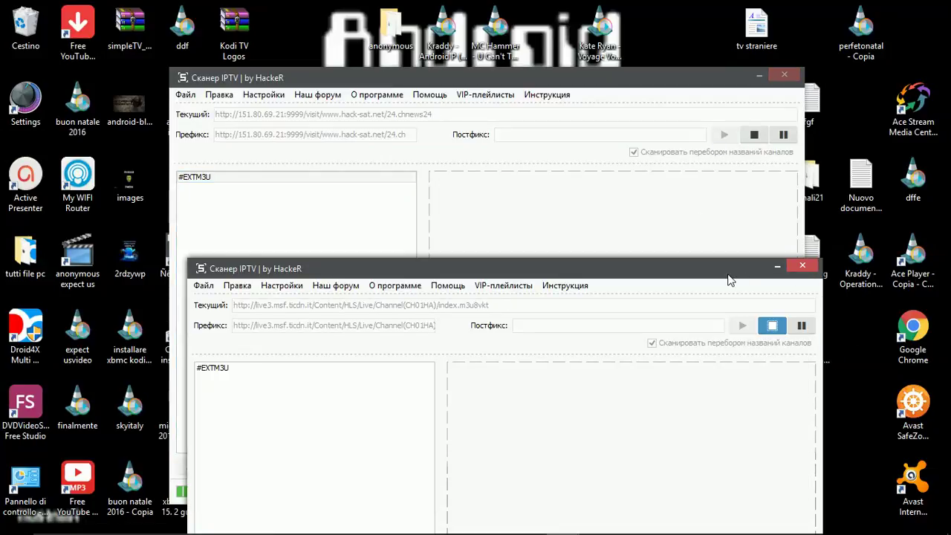
{"action": "left_click_drag", "start_coordinate": [725, 275], "coordinate": [715, 220]}
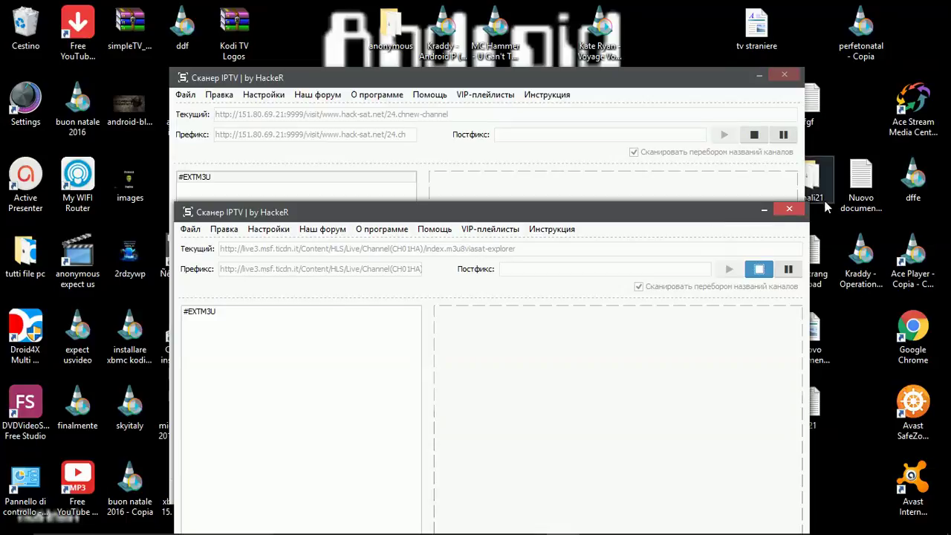
Minimize the Mediaset scan window to the notification area and restore it from there
{"action": "left_click", "coordinate": [763, 211]}
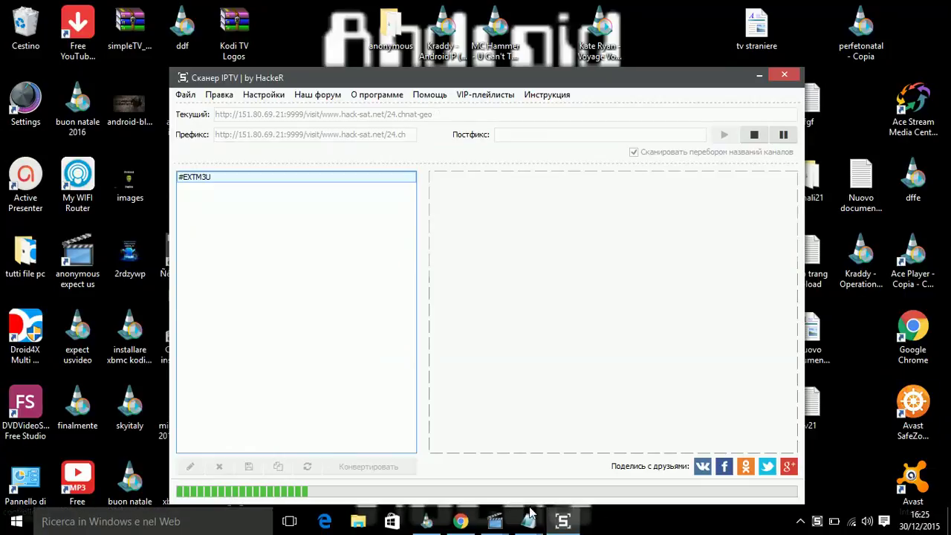
{"action": "left_click", "coordinate": [802, 520]}
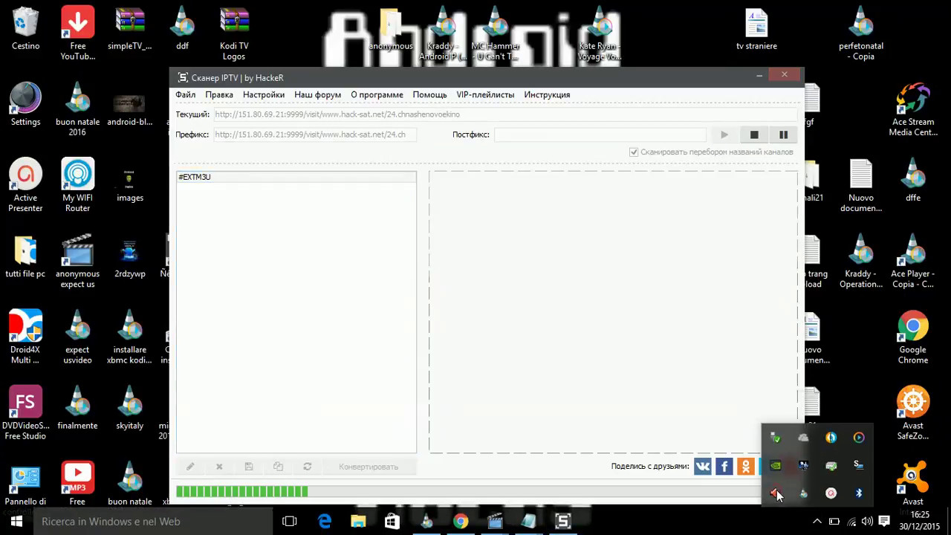
{"action": "left_click", "coordinate": [775, 493]}
Reposition the two running scanner windows, and close the Mediaset one and minimize the other
{"action": "left_click_drag", "start_coordinate": [584, 225], "coordinate": [729, 67]}
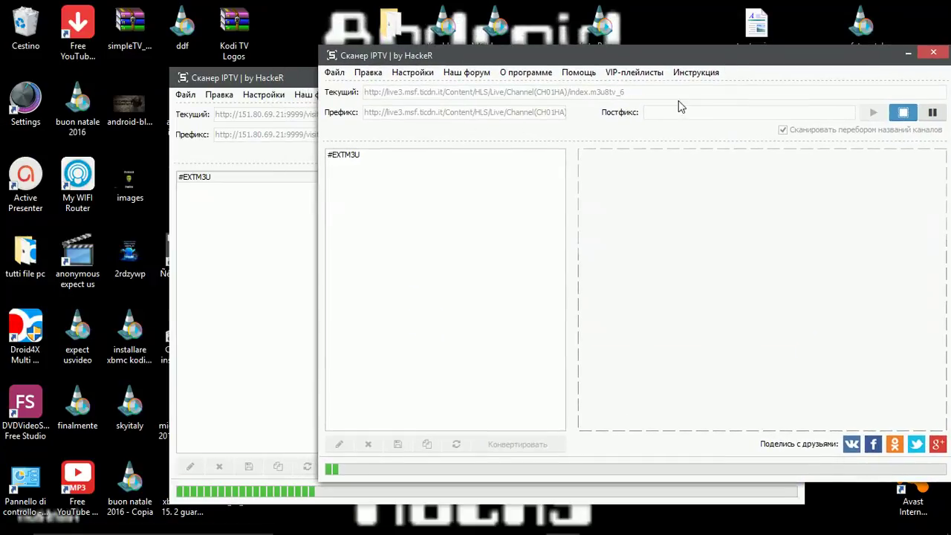
{"action": "left_click_drag", "start_coordinate": [618, 64], "coordinate": [600, 9]}
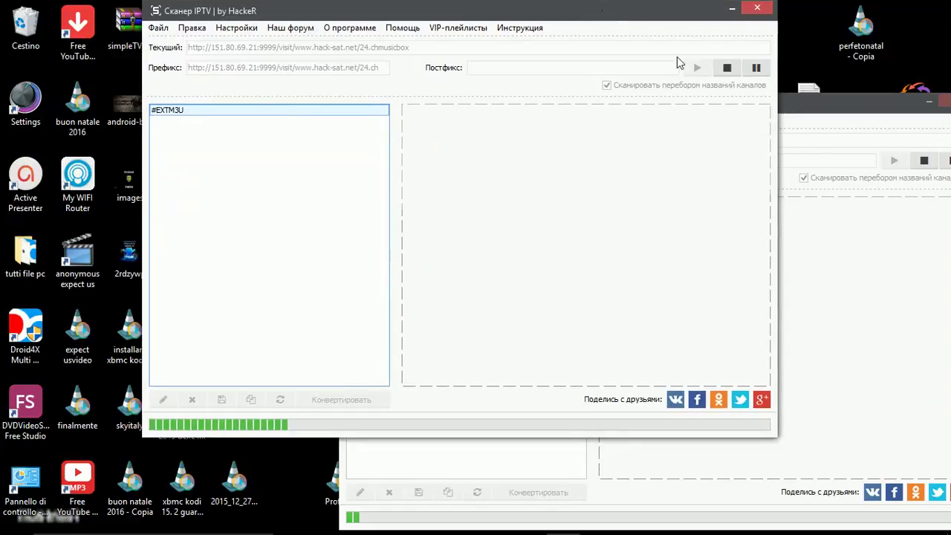
{"action": "left_click", "coordinate": [809, 111]}
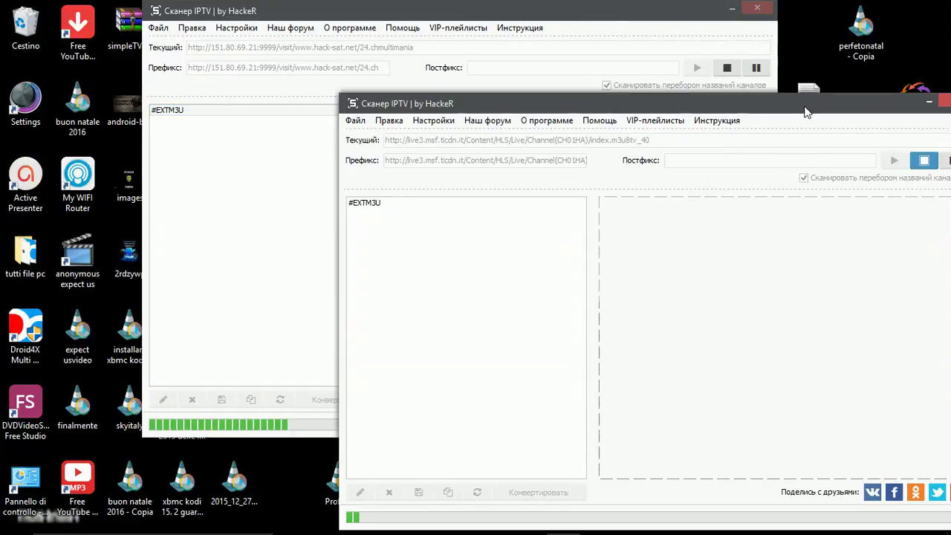
{"action": "left_click_drag", "start_coordinate": [807, 111], "coordinate": [767, 104]}
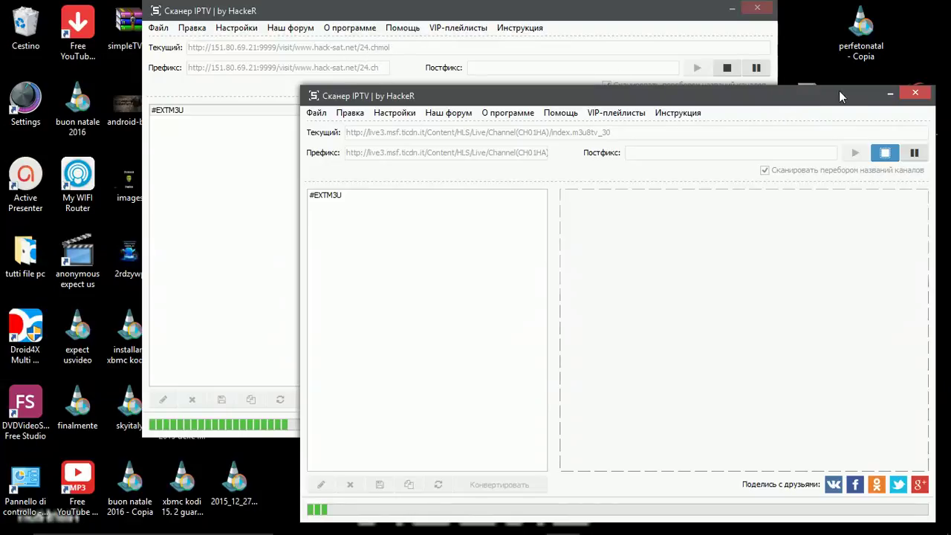
{"action": "left_click", "coordinate": [915, 92]}
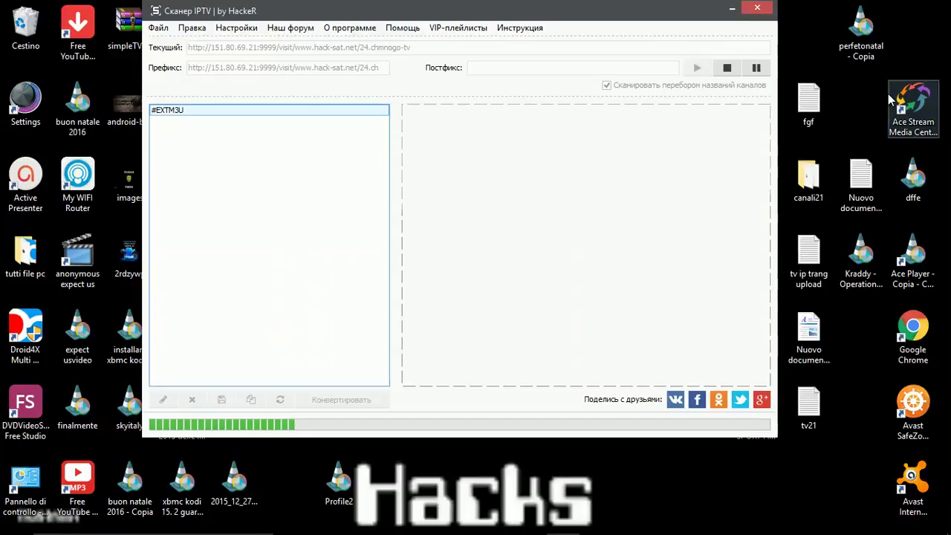
{"action": "left_click", "coordinate": [733, 9]}
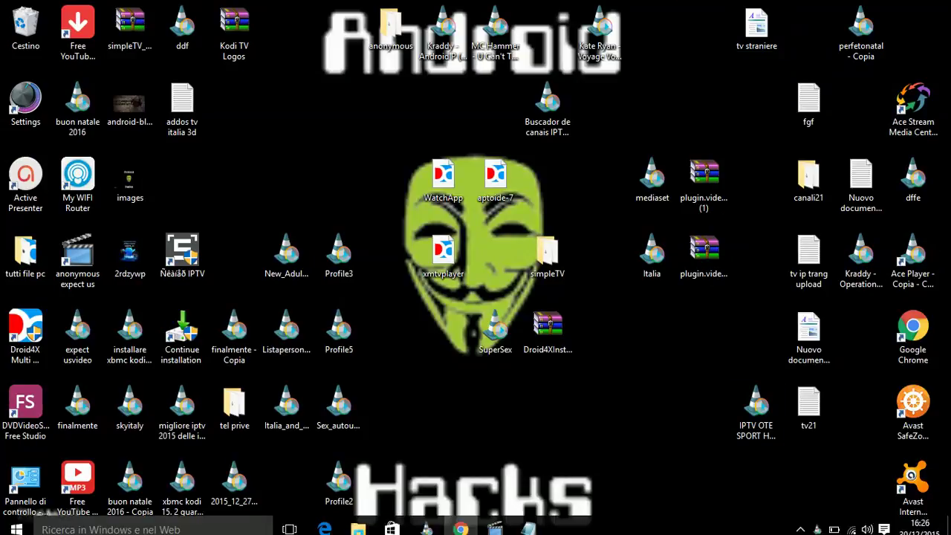
Switch to simple TV, view the Onda TV (messina) channel full screen, and leave full screen
{"action": "mouse_move", "coordinate": [495, 523]}
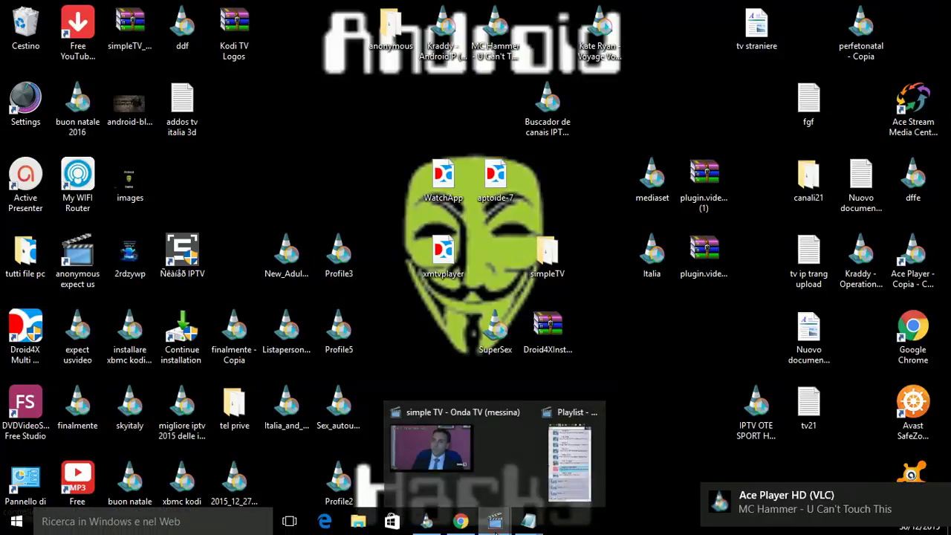
{"action": "left_click", "coordinate": [444, 468]}
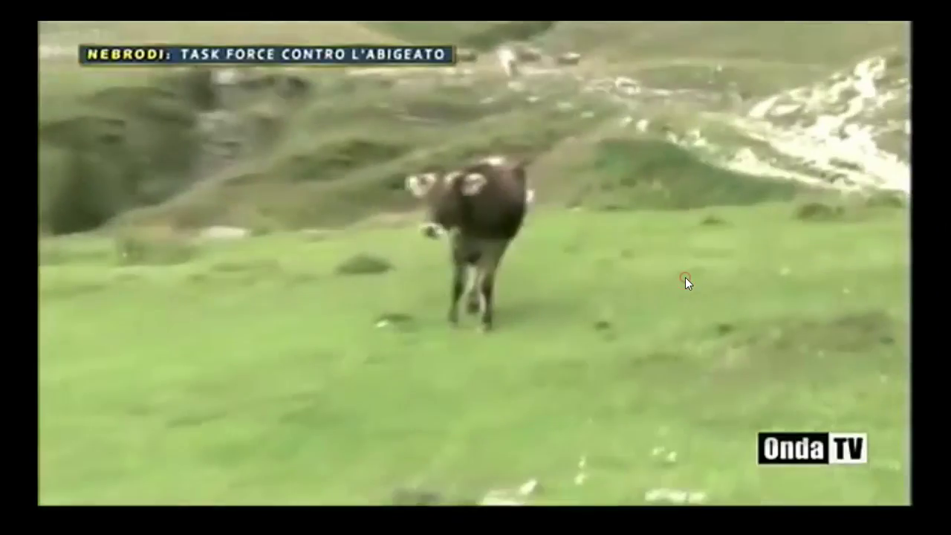
{"action": "double_click", "coordinate": [685, 281]}
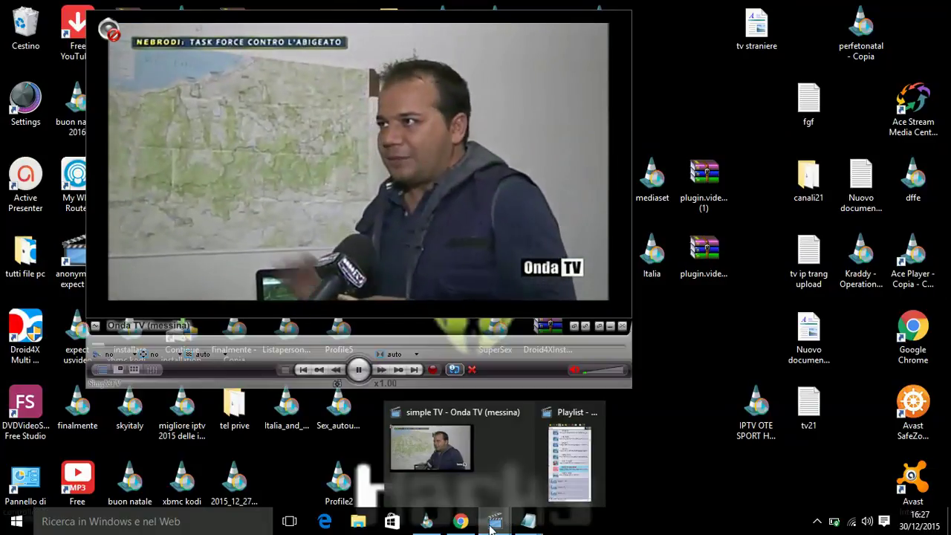
Bring up the two-link note tv ip trang upload, close it with its changes saved, and close simple TV
{"action": "mouse_move", "coordinate": [538, 518]}
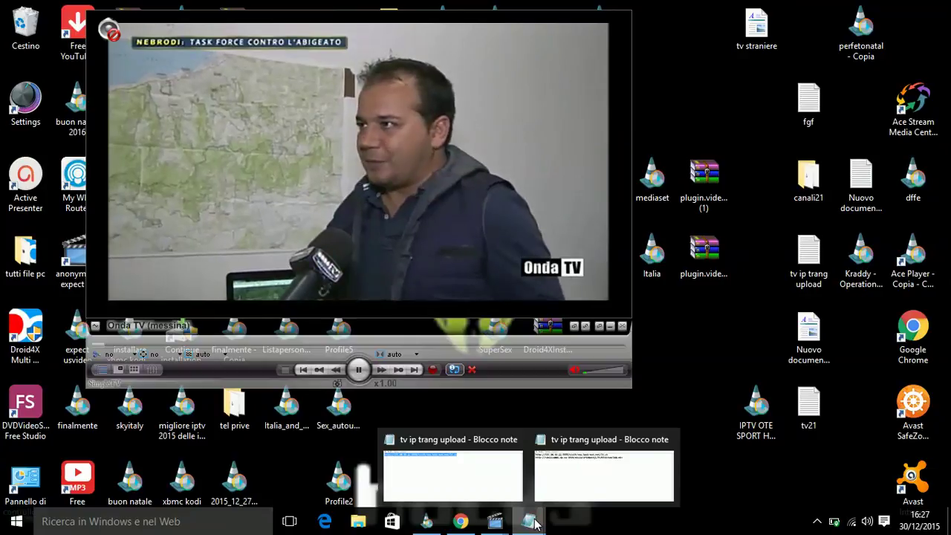
{"action": "left_click", "coordinate": [566, 490]}
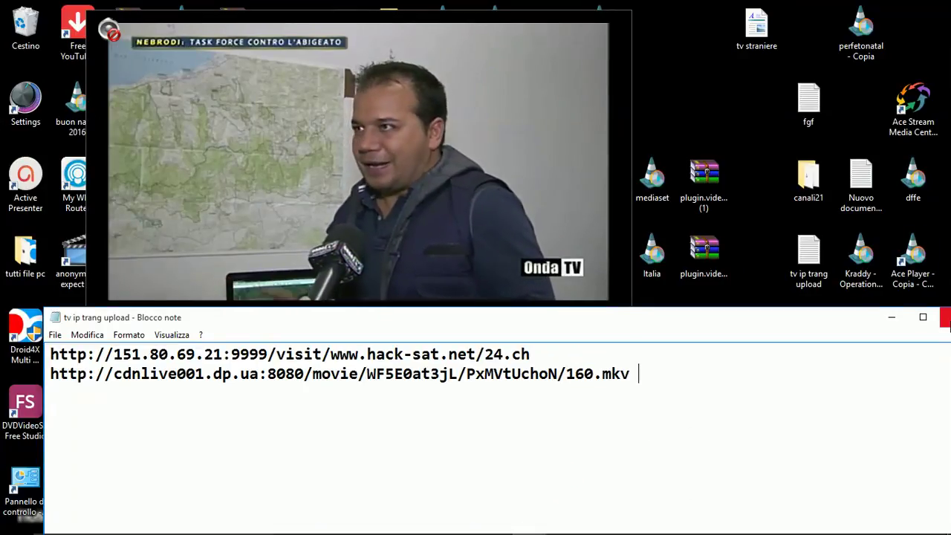
{"action": "left_click", "coordinate": [948, 320]}
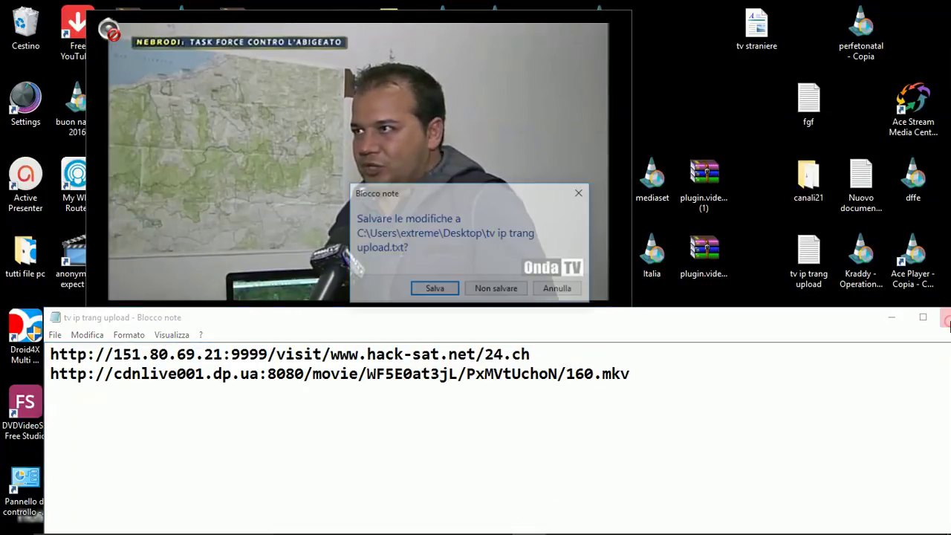
{"action": "left_click", "coordinate": [434, 290]}
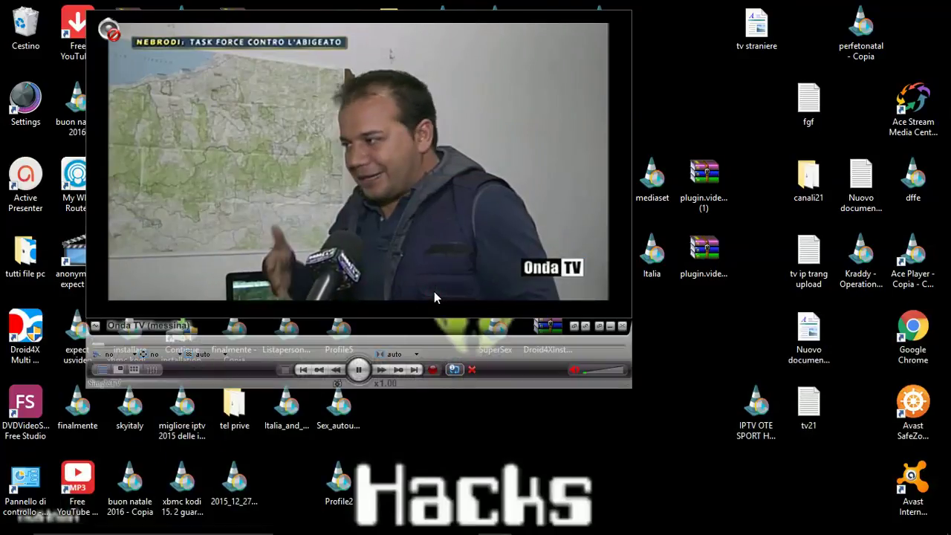
{"action": "left_click", "coordinate": [623, 327]}
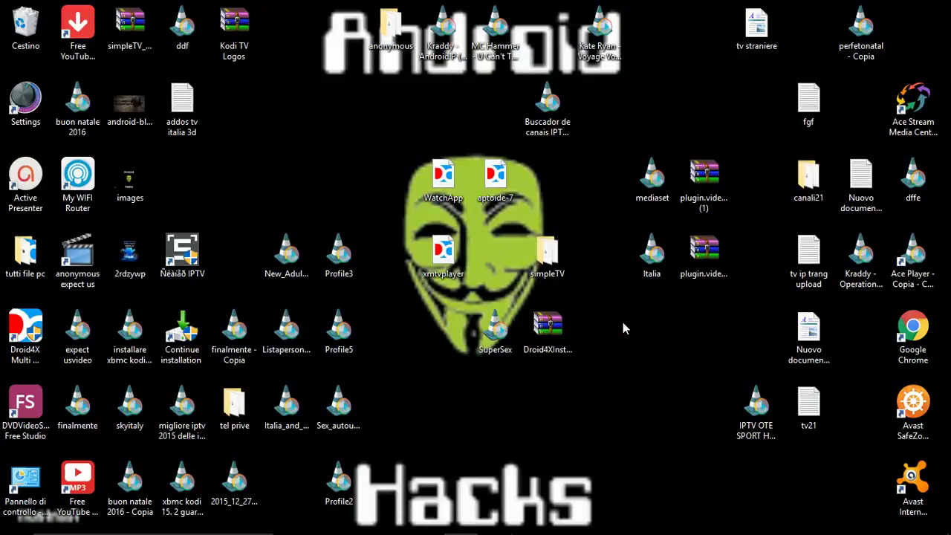
{"action": "left_click", "coordinate": [817, 521]}
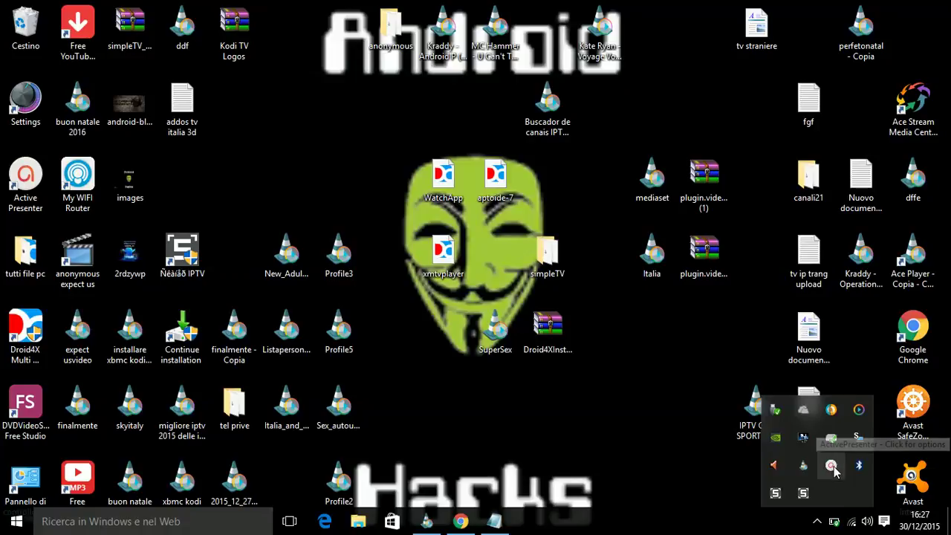
{"action": "left_click", "coordinate": [832, 465]}
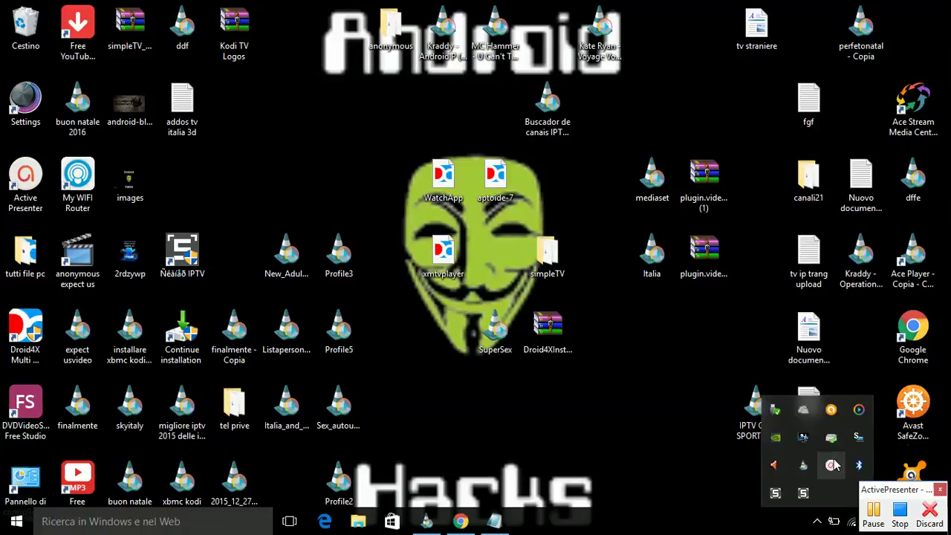